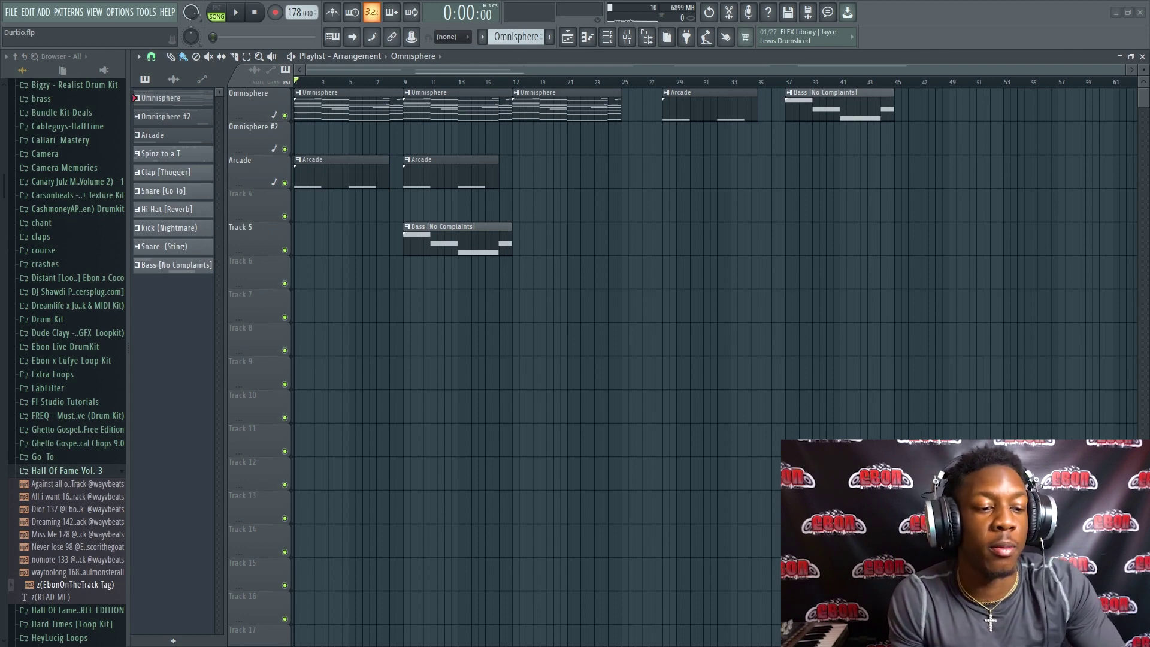
- Select the Arcade mixer channel, then briefly toggle the channel rack on and off
left_click(635, 39)
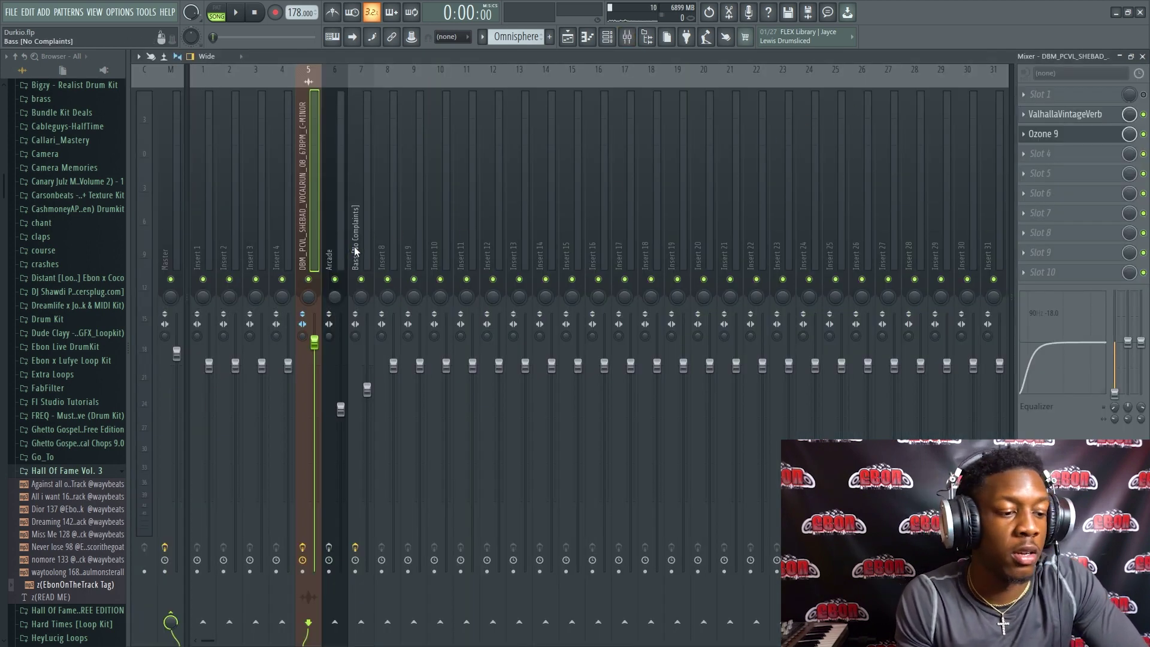
left_click(343, 256)
left_click(1143, 56)
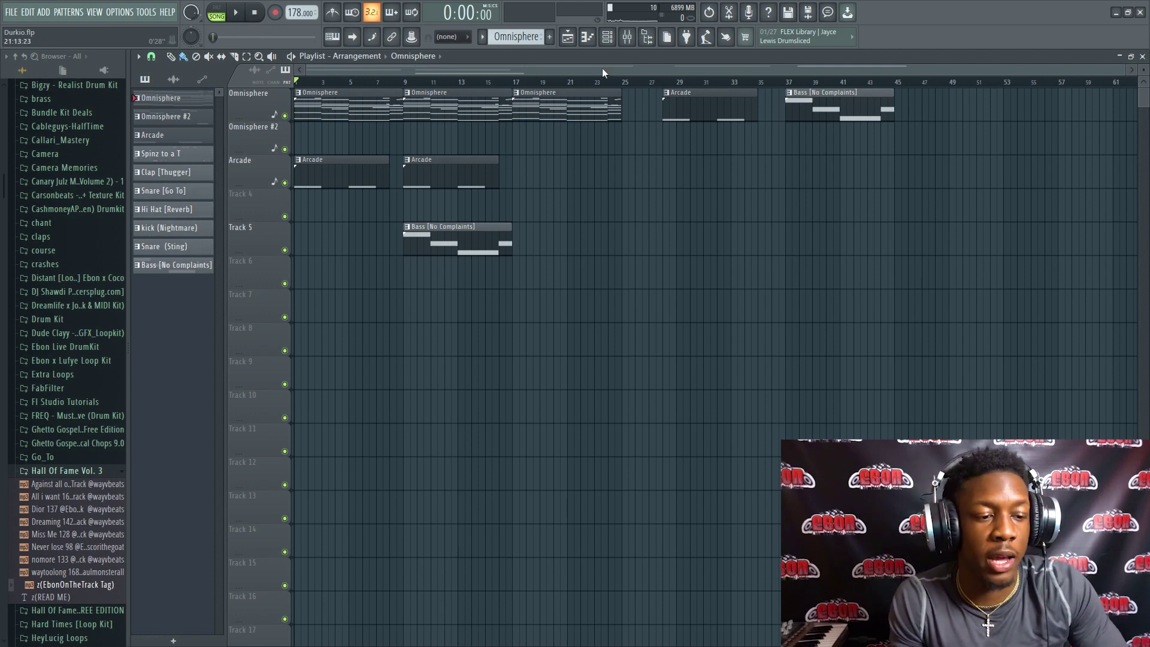
left_click(607, 37)
left_click(607, 37)
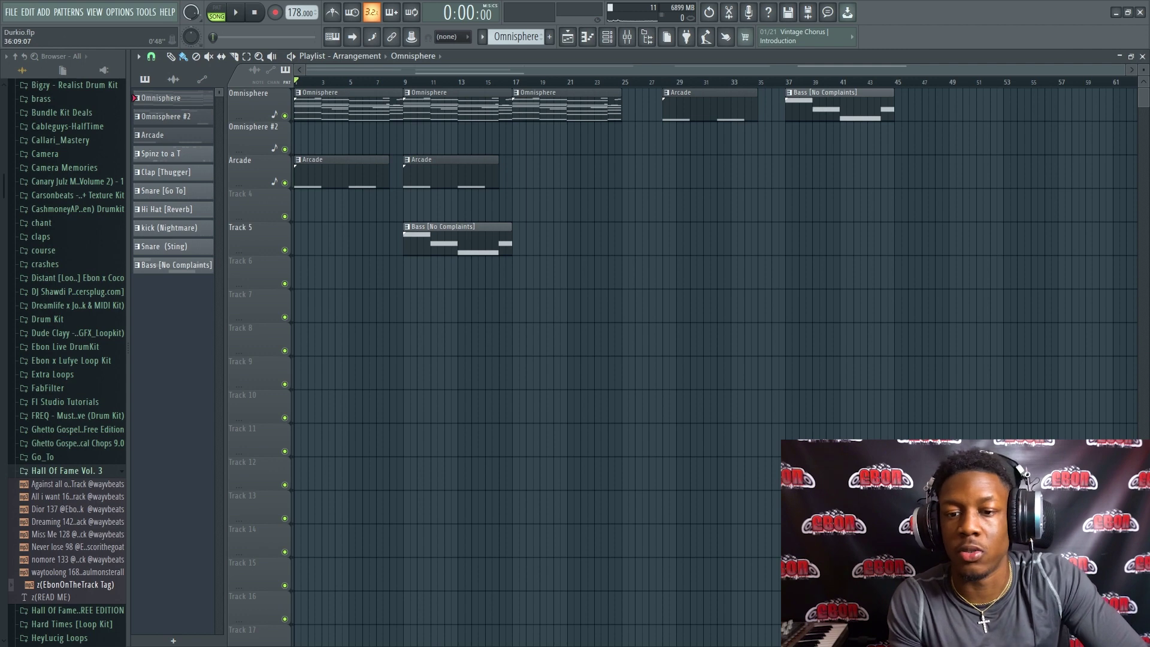
- Start song playback and open the 1! Sound Kits folder at the top of the browser
key("space")
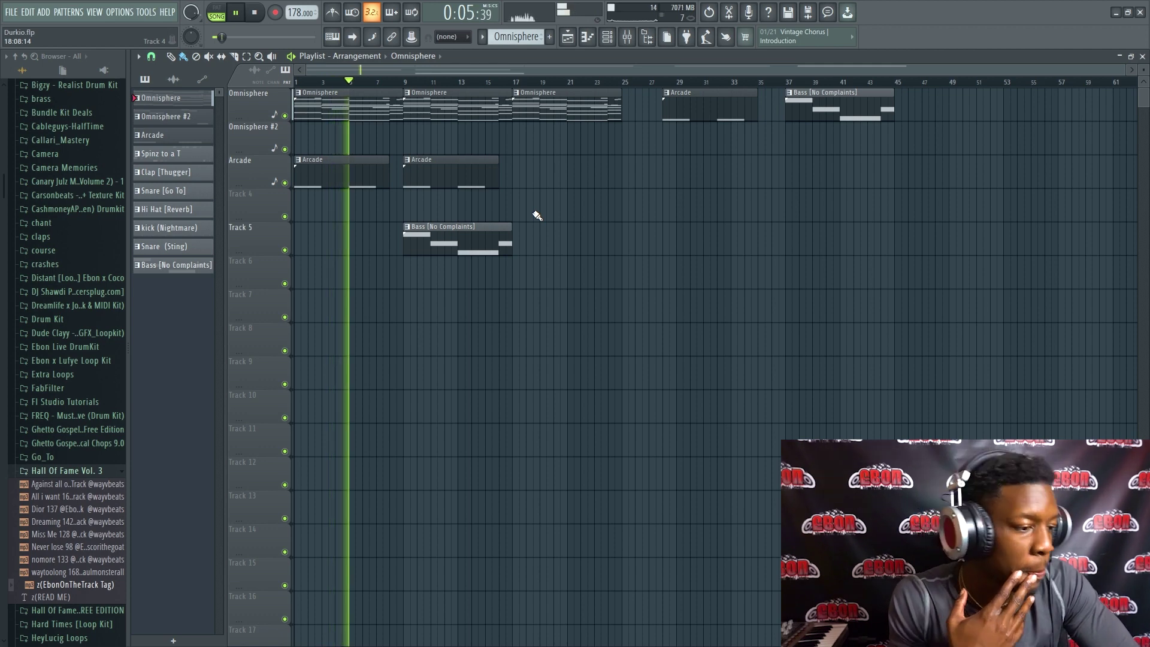
scroll(54, 264, "up", 10)
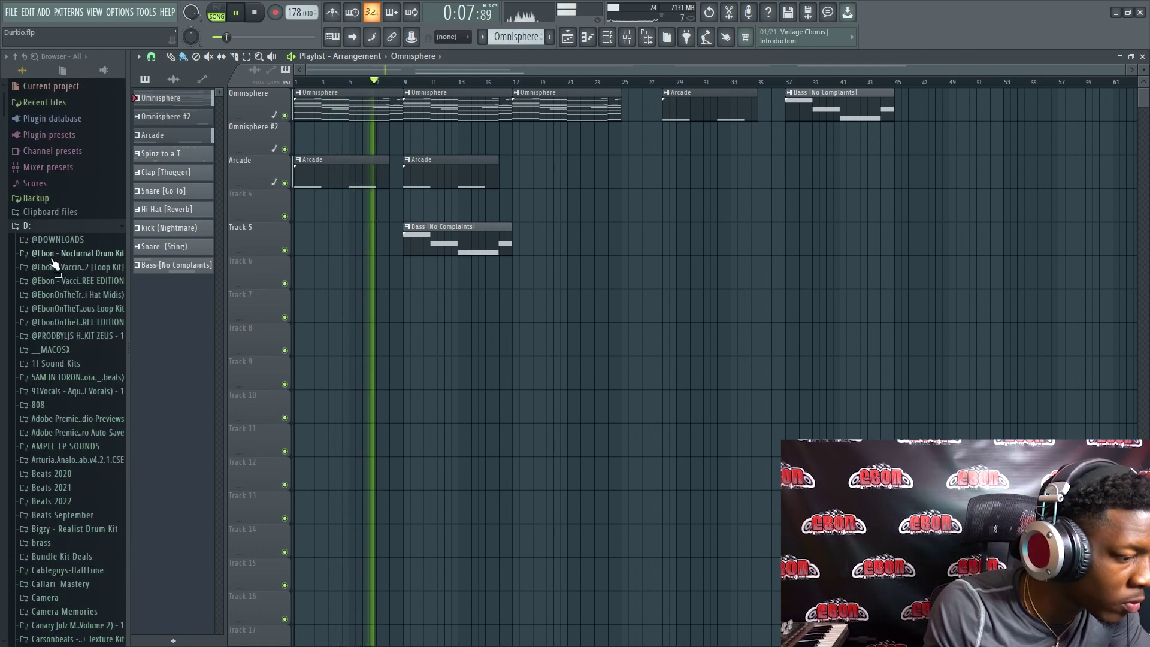
left_click(84, 365)
scroll(86, 372, "down", 2)
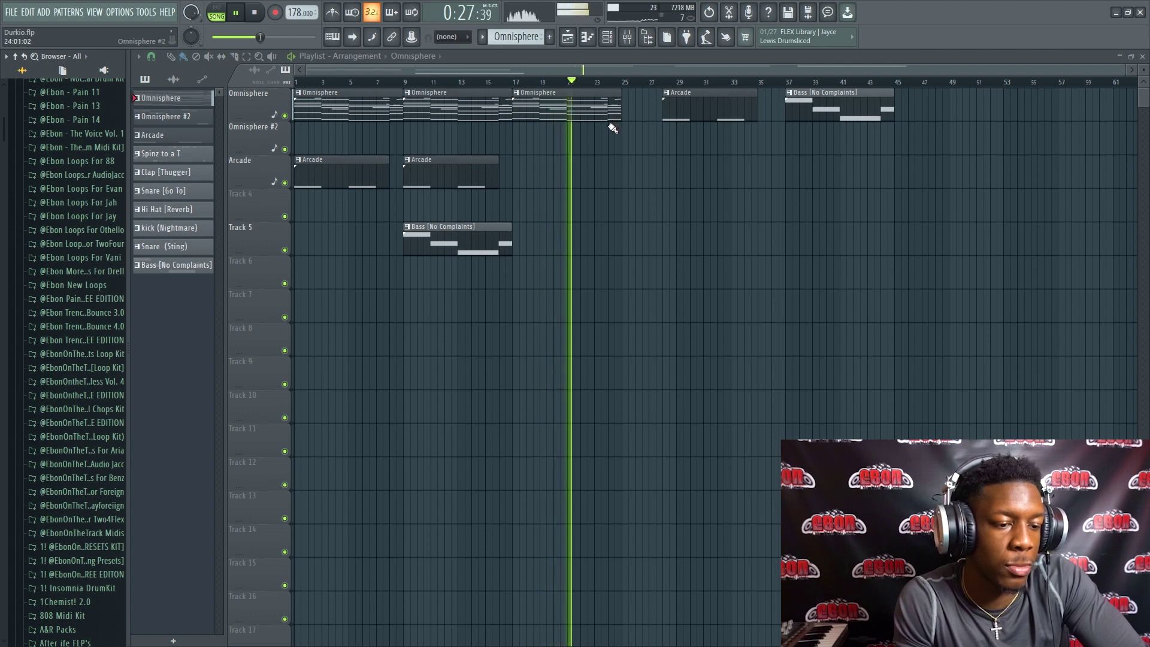
- Show the mixer as a smaller window moved down-right, stop playback, and hide it
left_click(627, 37)
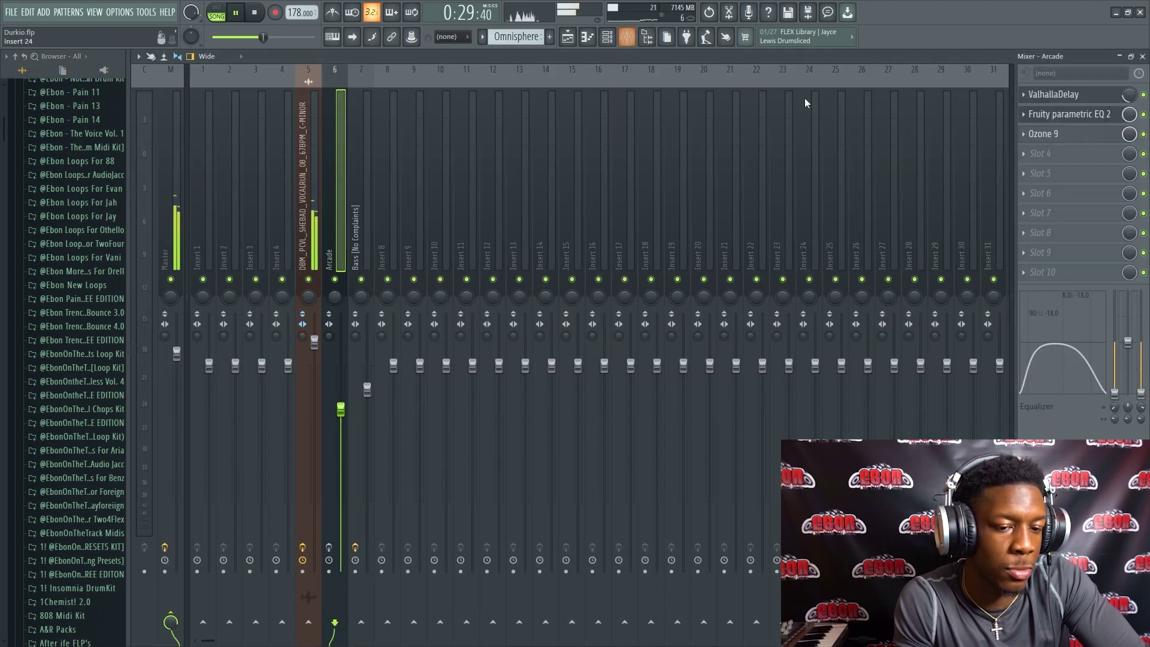
left_click(1132, 57)
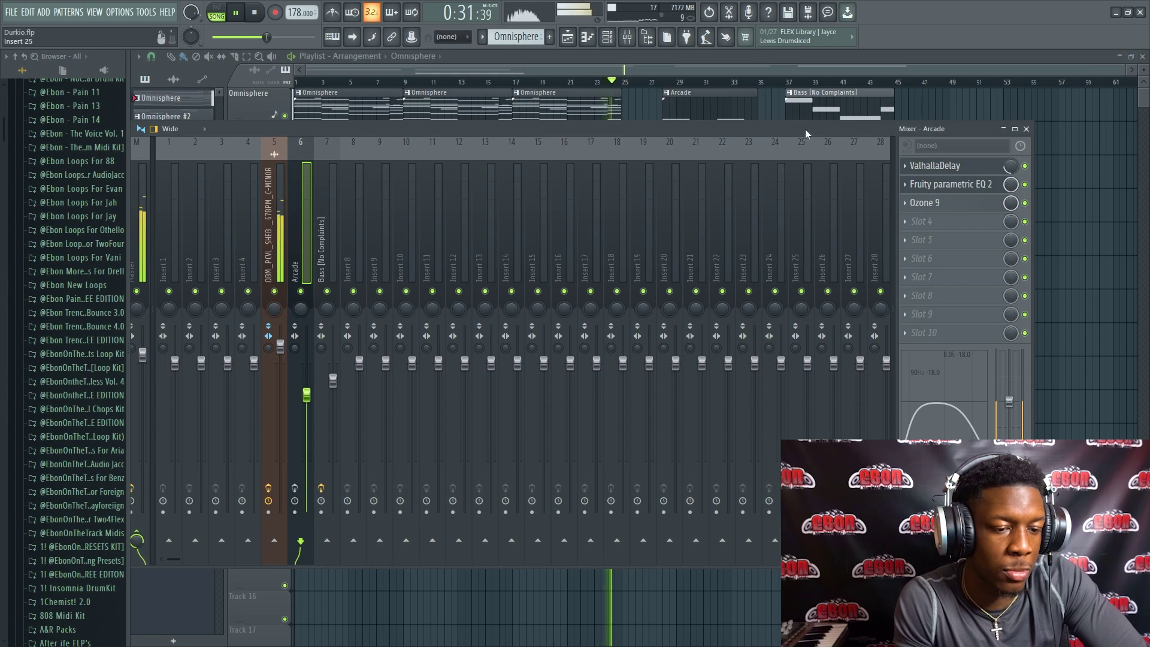
left_click_drag(359, 119, 449, 155)
key("space")
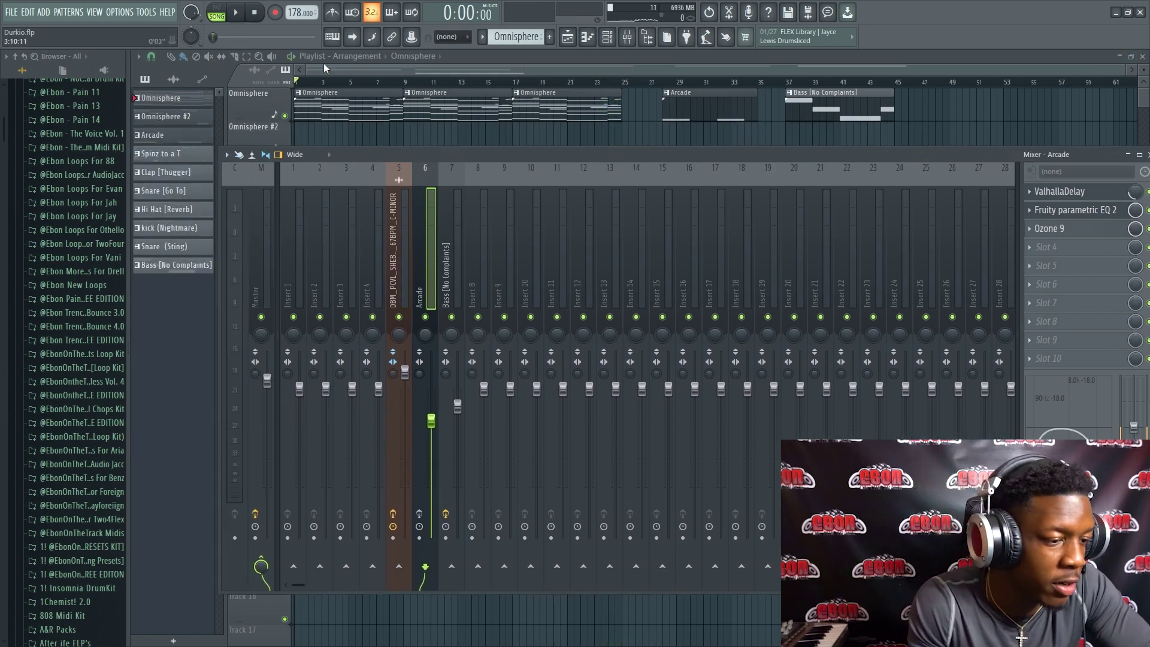
key("F9")
- Solo the Arcade track, audition it briefly, and bring the mixer back up
left_click(284, 183, "ctrl")
key("space")
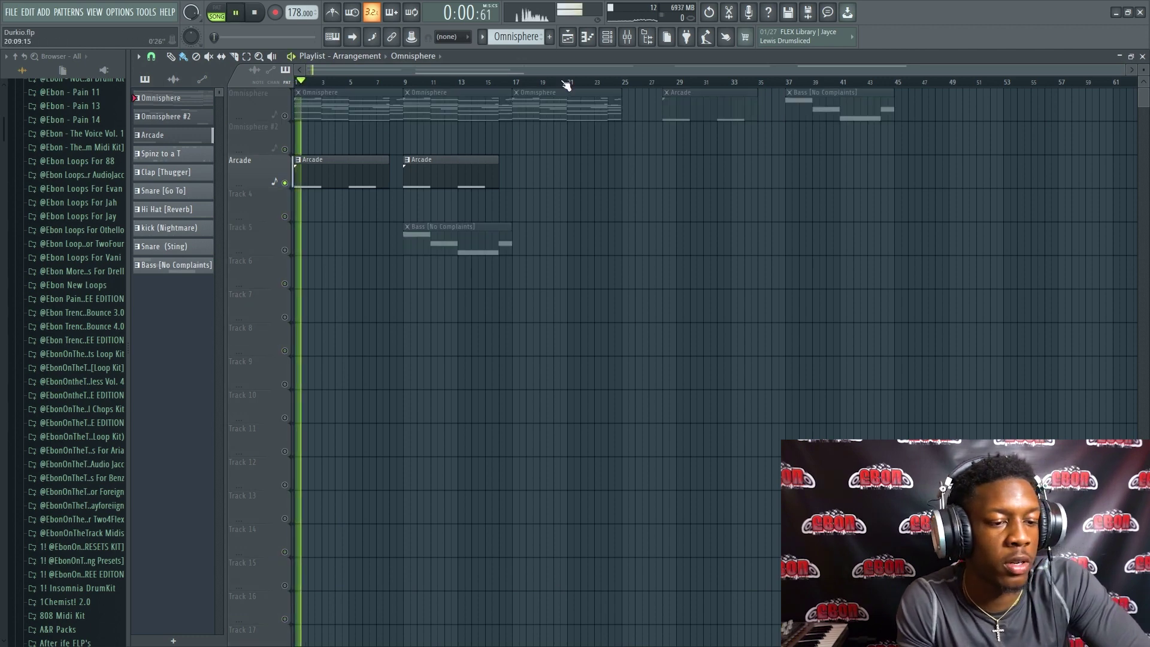
key("space")
left_click(630, 40)
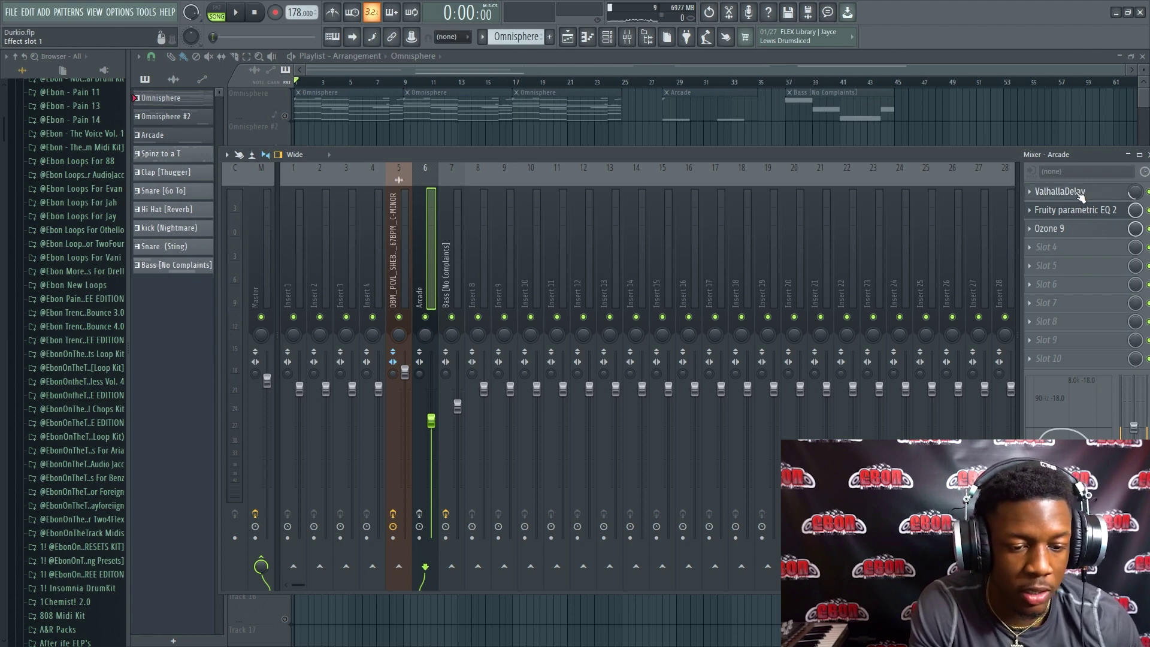
left_click(1059, 191)
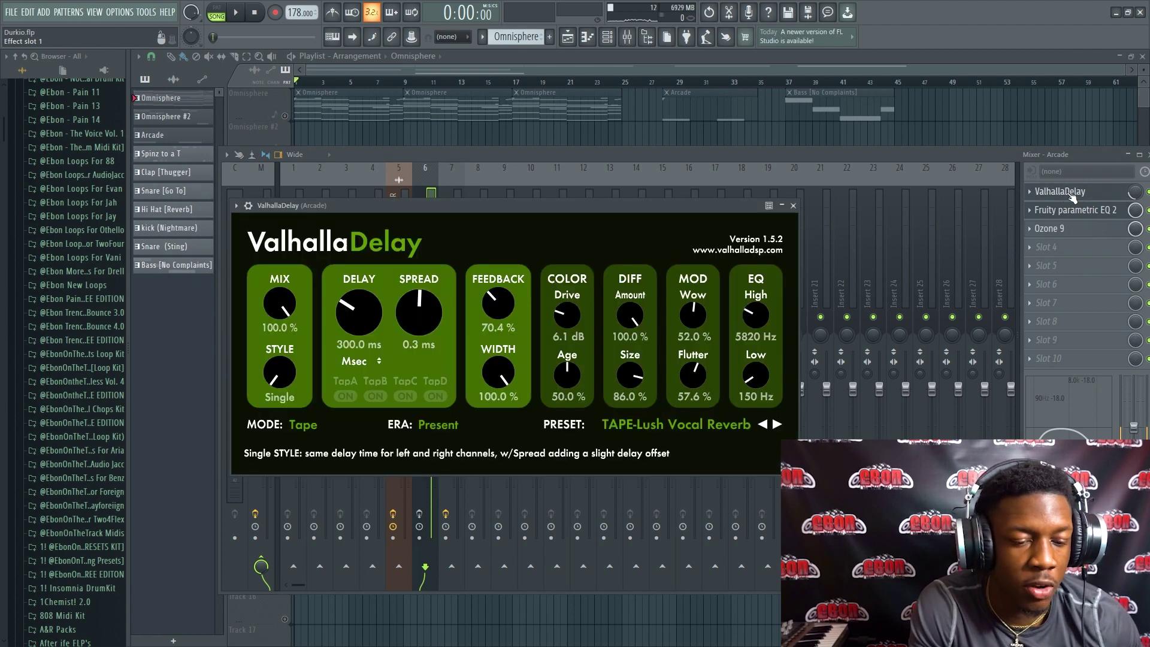
left_click(1070, 210)
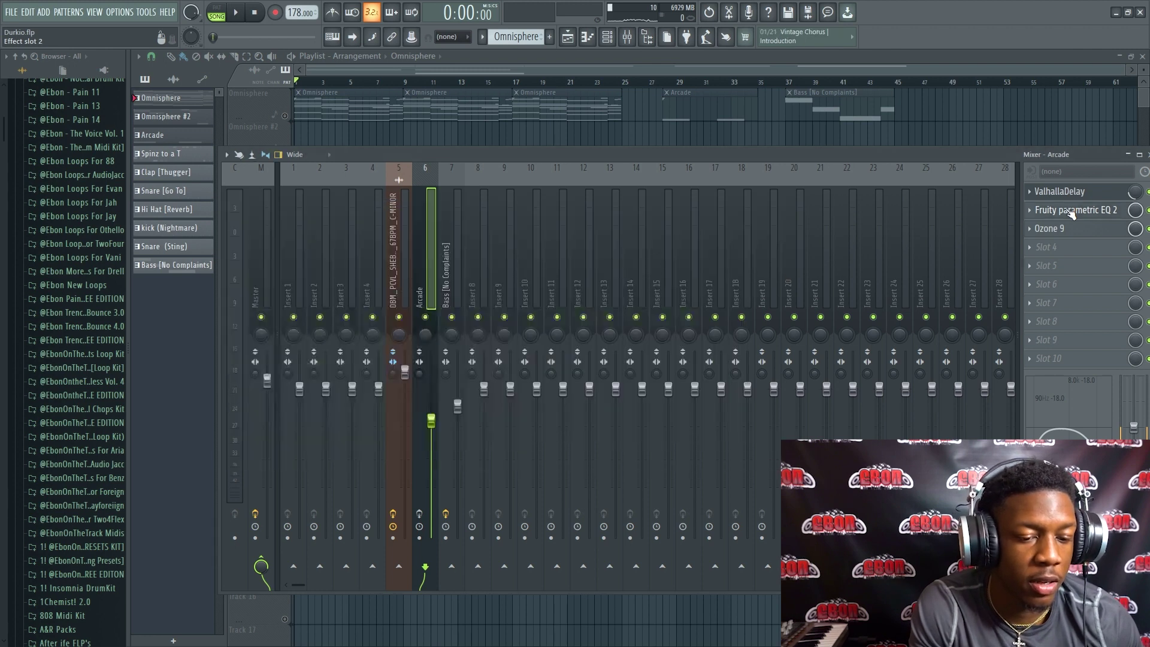
left_click(1070, 210)
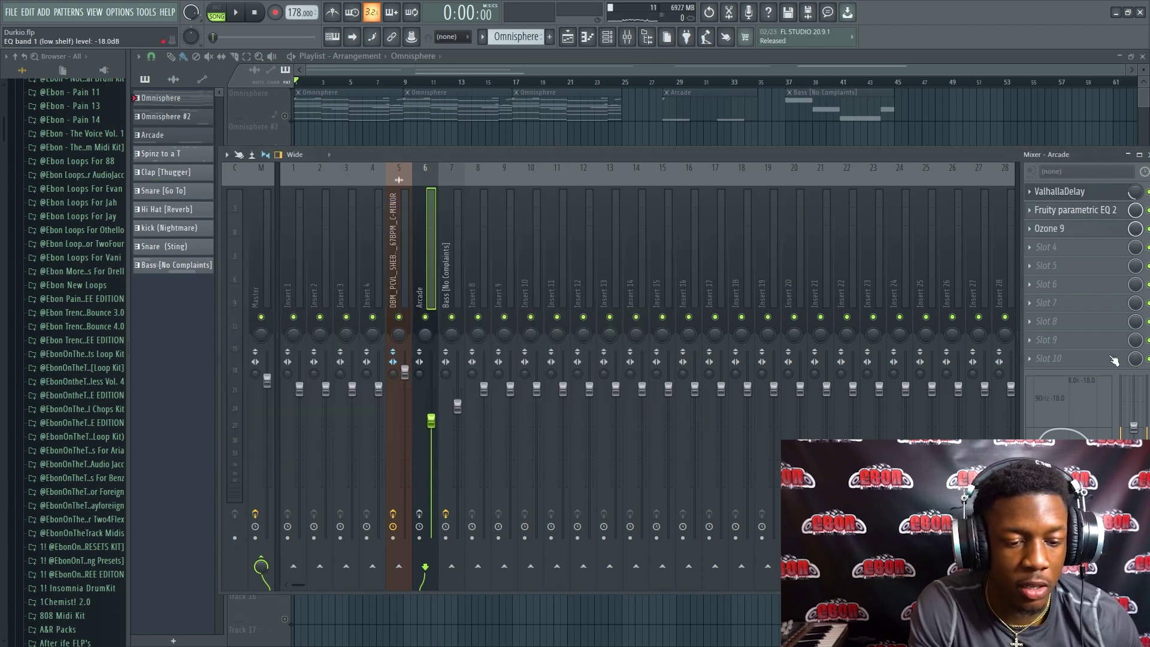
left_click(1076, 197)
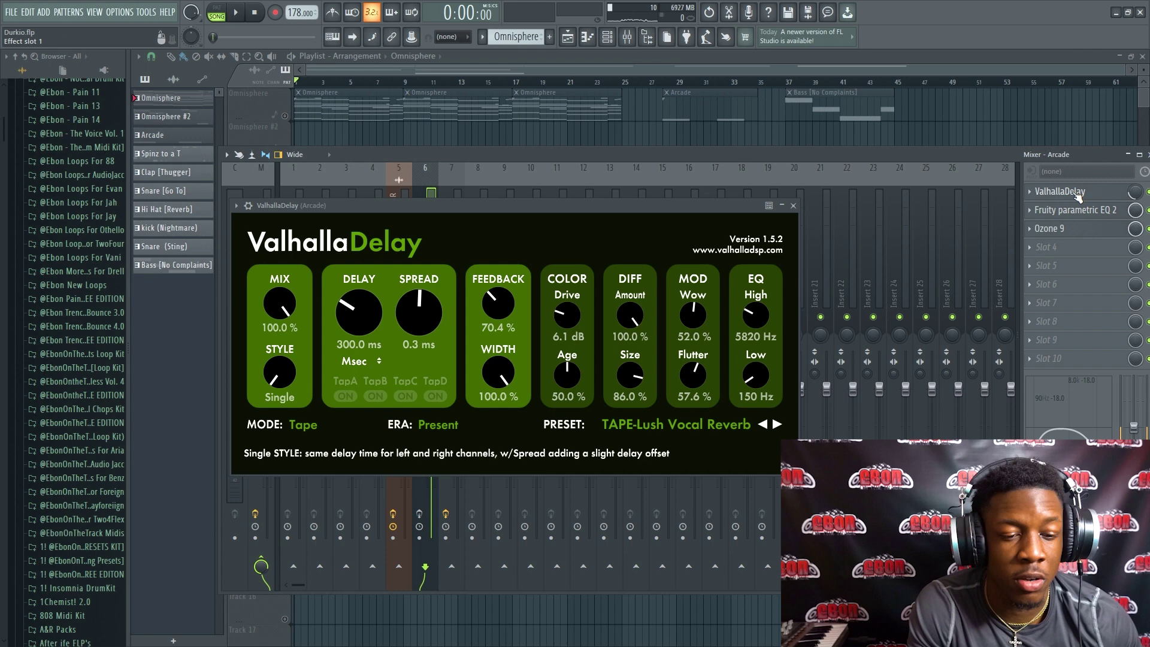
left_click(347, 87)
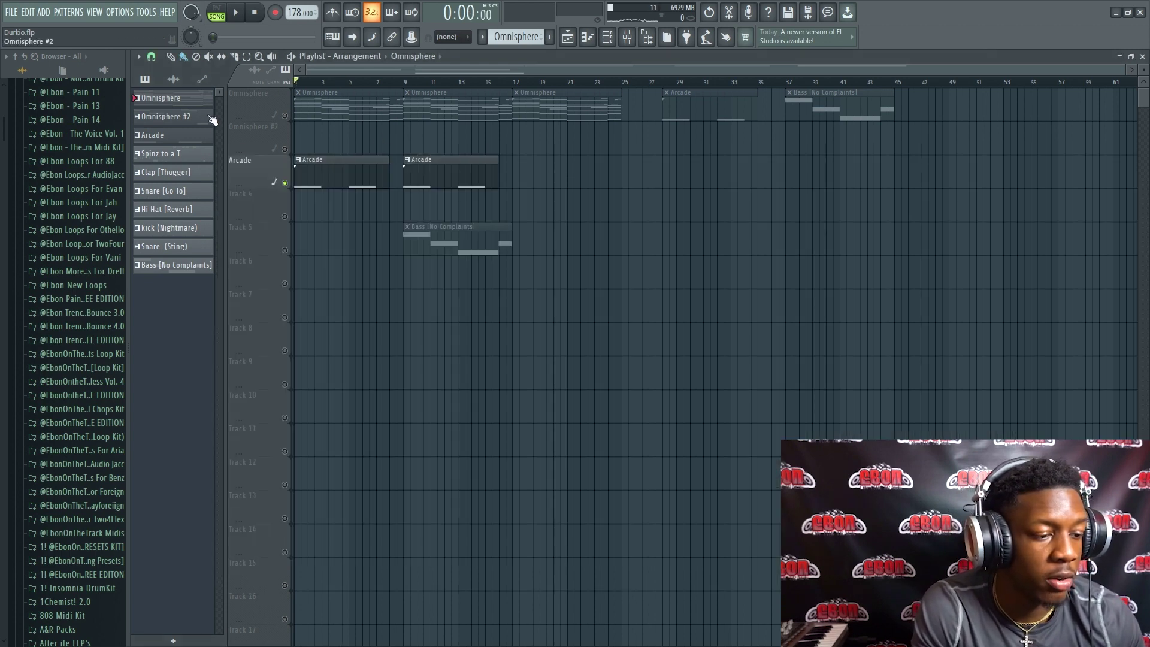
left_click(627, 38)
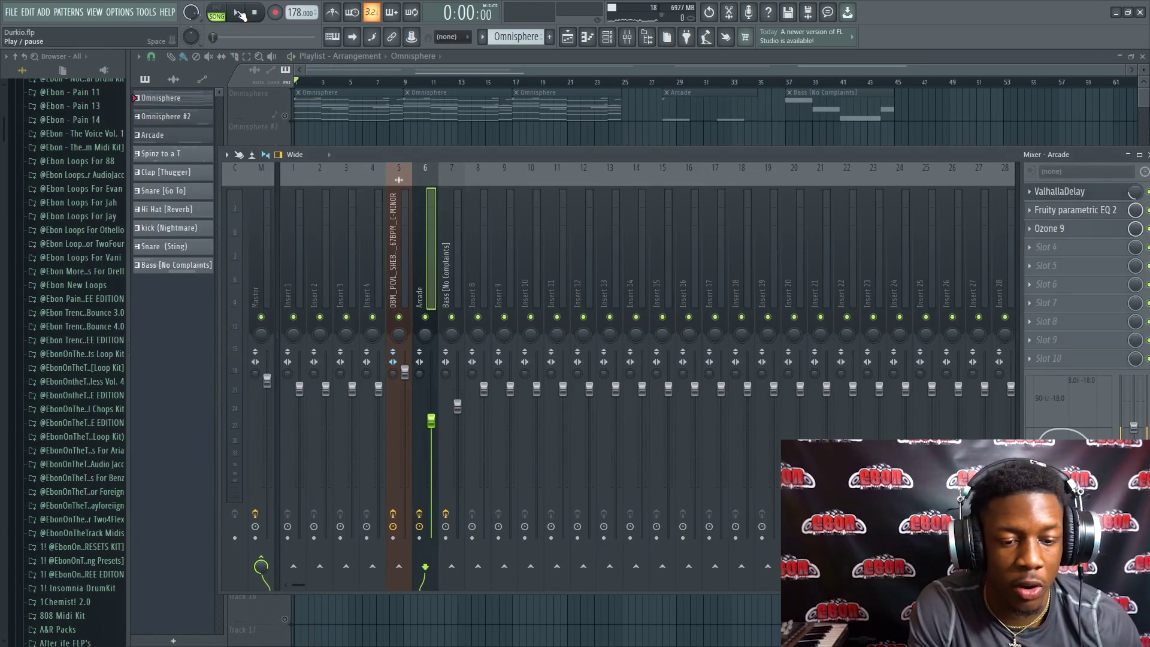
- Audition Arcade through the ValhallaDelay window, then raise the Arcade fader to about -4.6 dB
key("space")
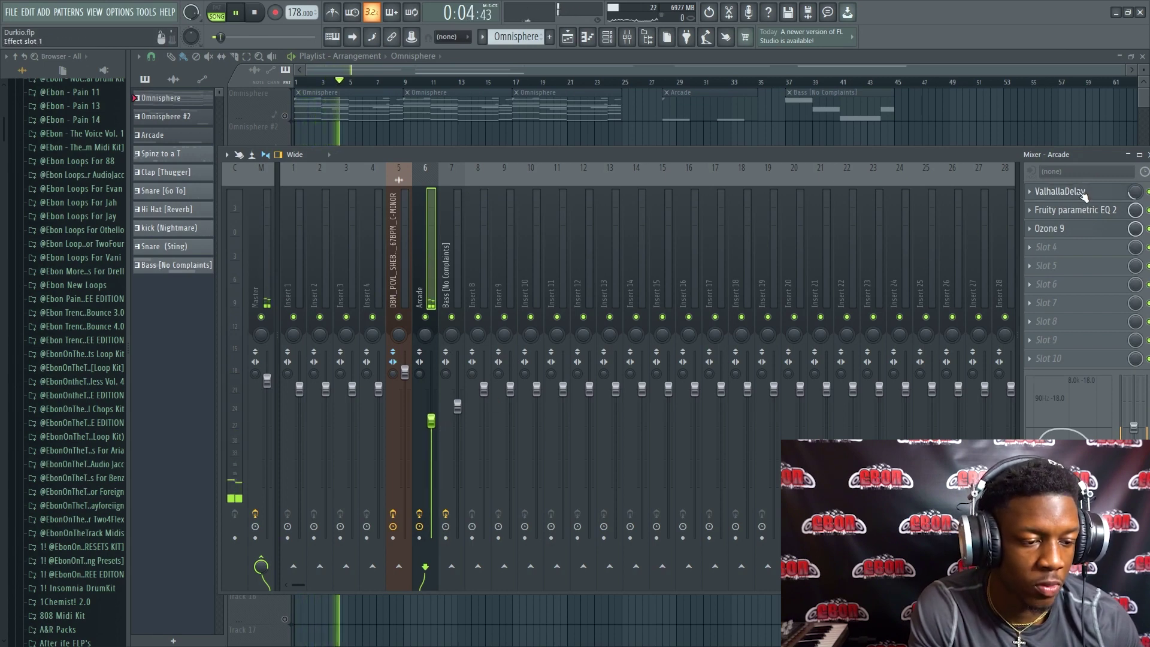
left_click(1071, 192)
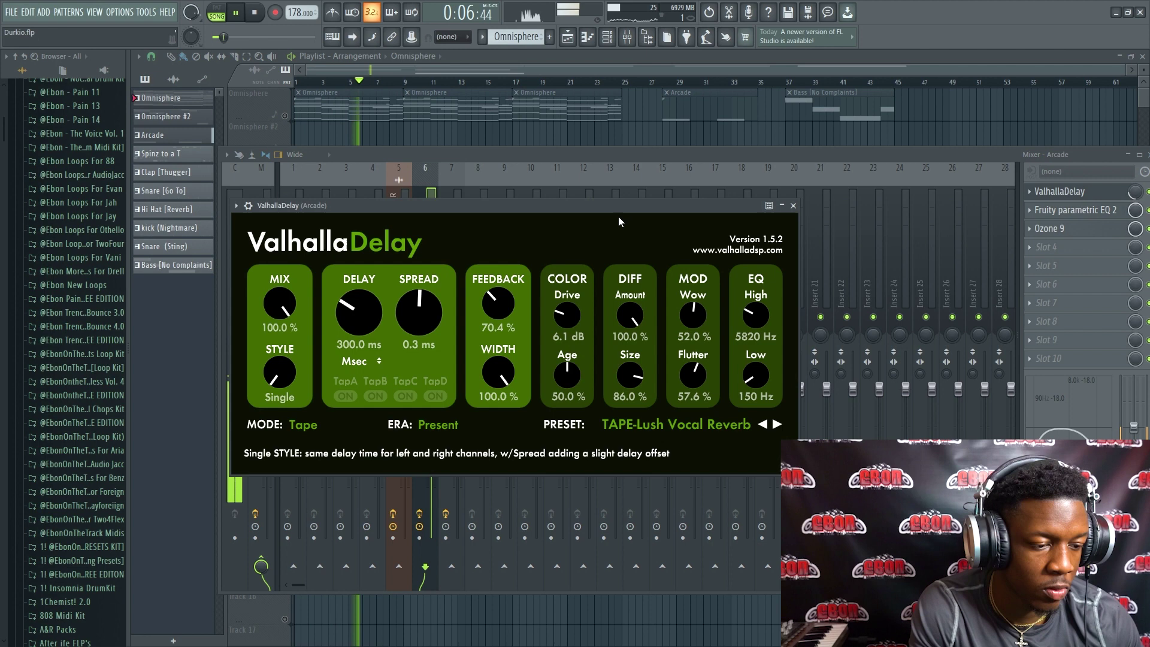
left_click_drag(623, 206, 651, 175)
key("space")
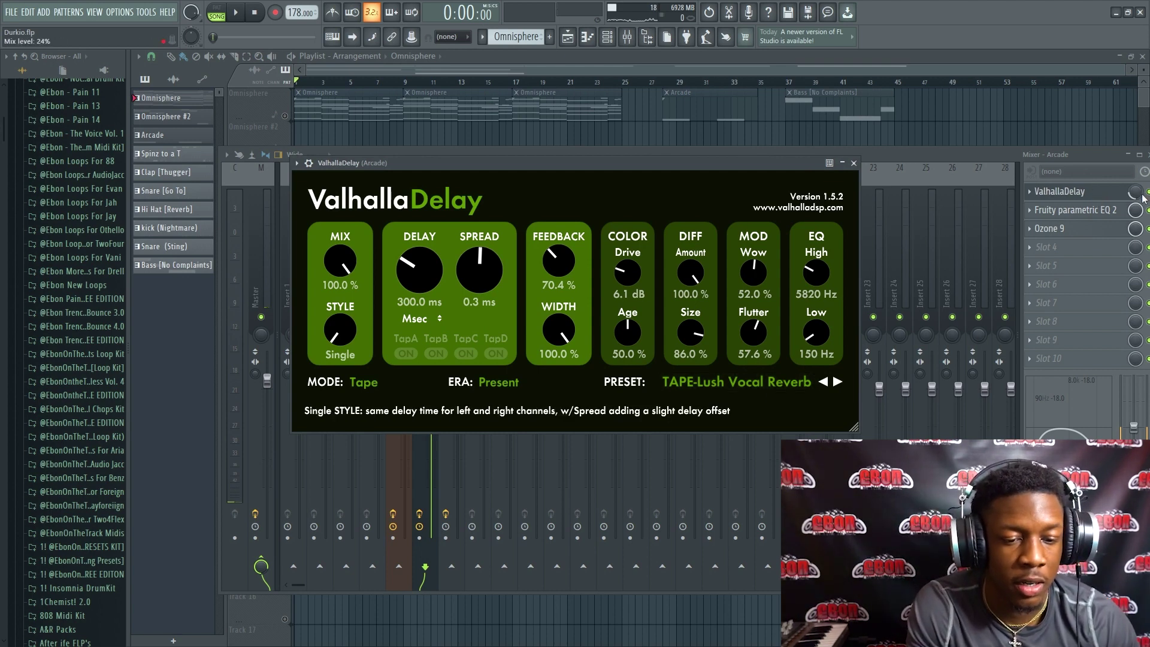
left_click(1123, 198)
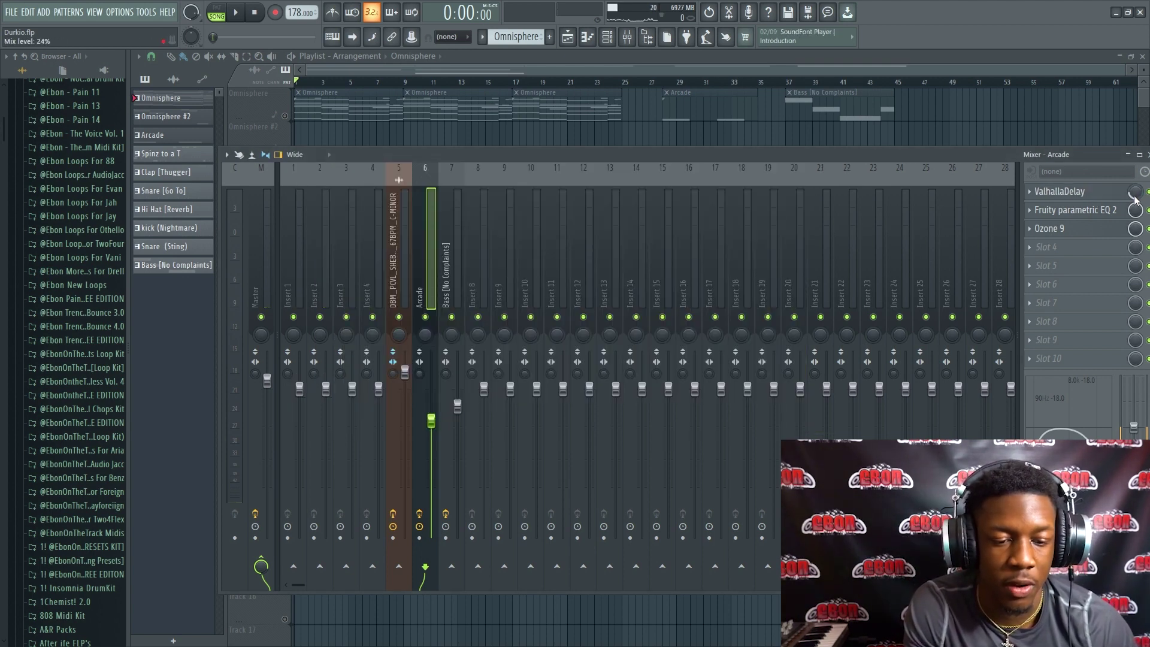
key("space")
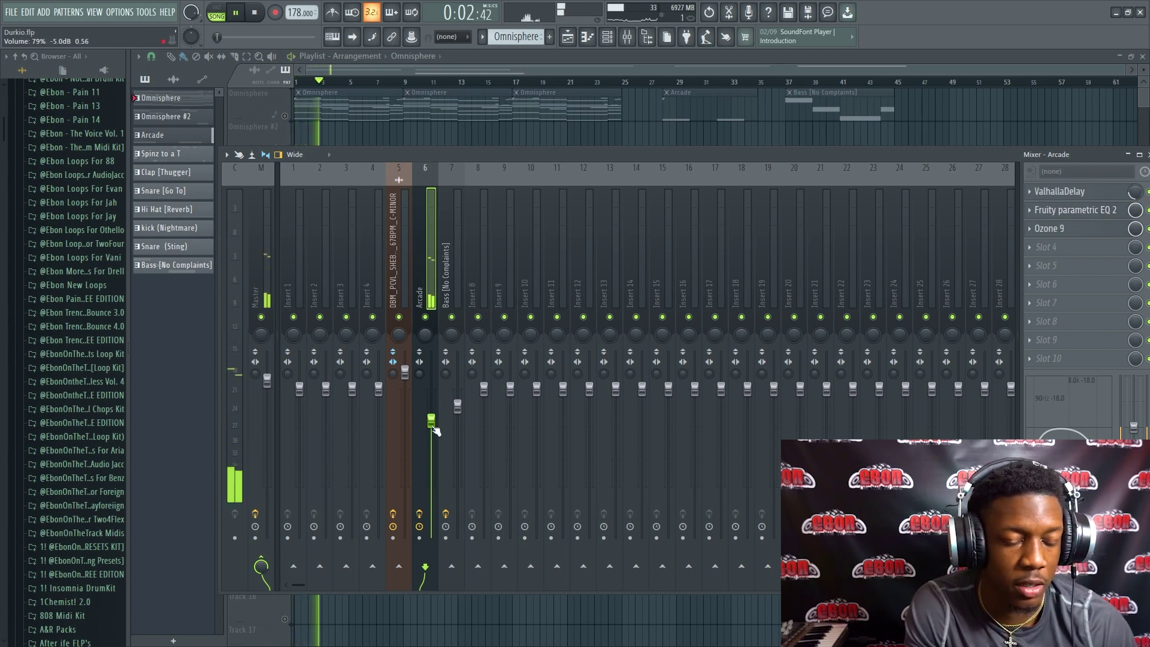
scroll(431, 413, "up", 1)
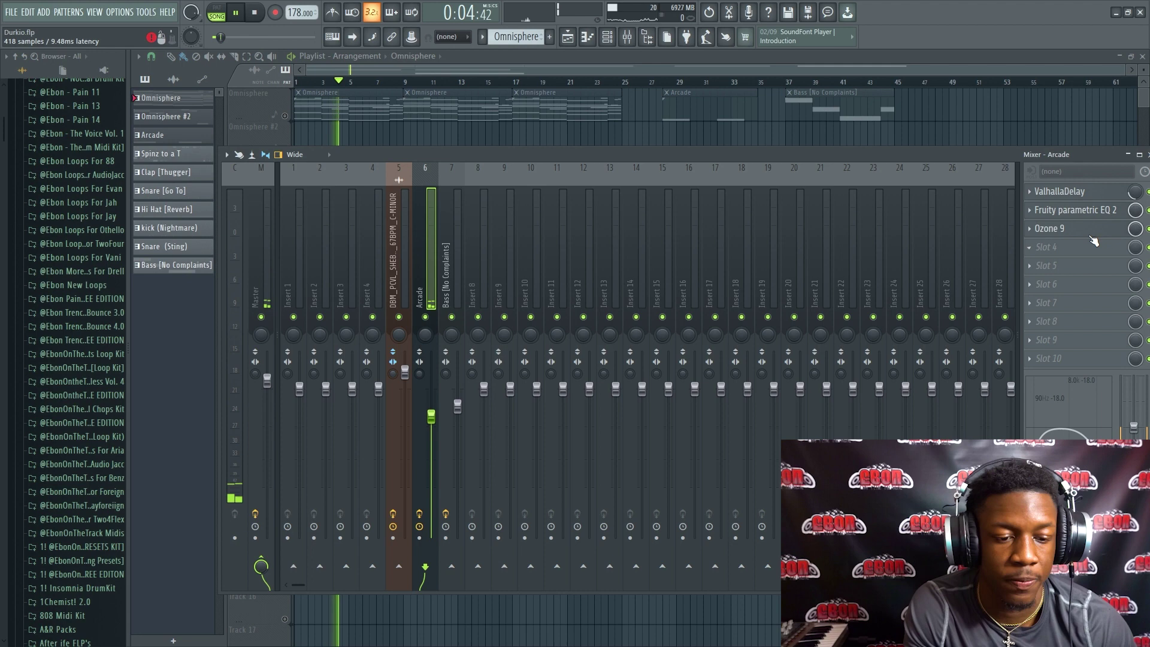
- Show Arcade's Fruity Parametric EQ 2 window, move it up-right, and audition the EQ
left_click(1081, 211)
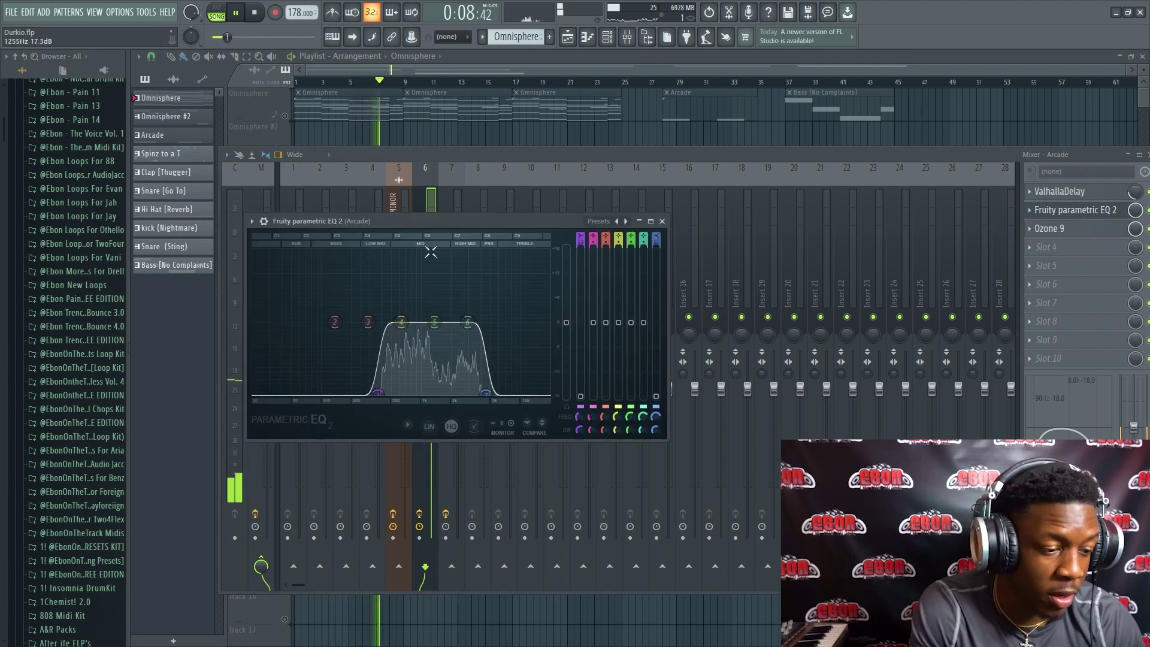
left_click_drag(446, 224, 702, 159)
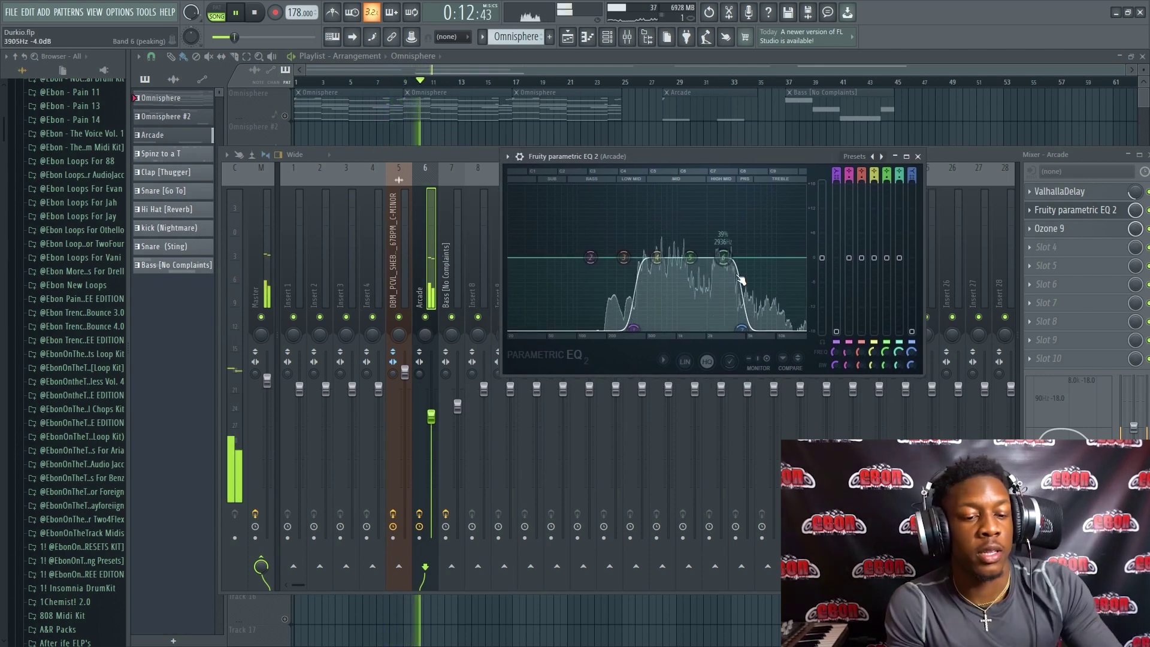
key("space")
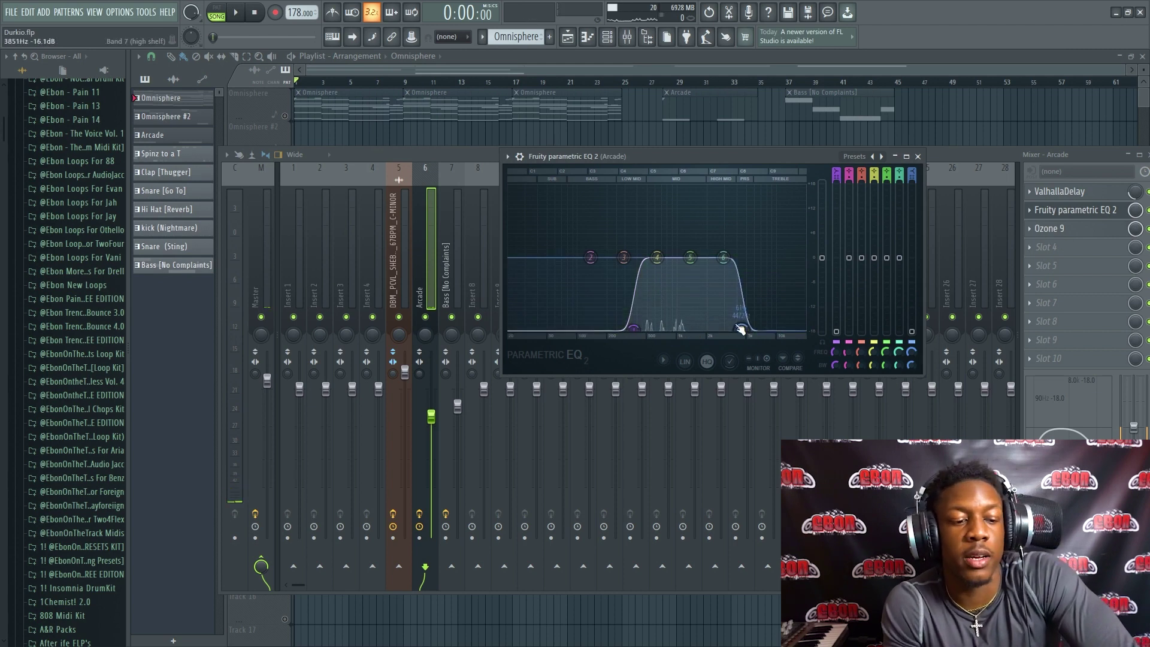
key("space")
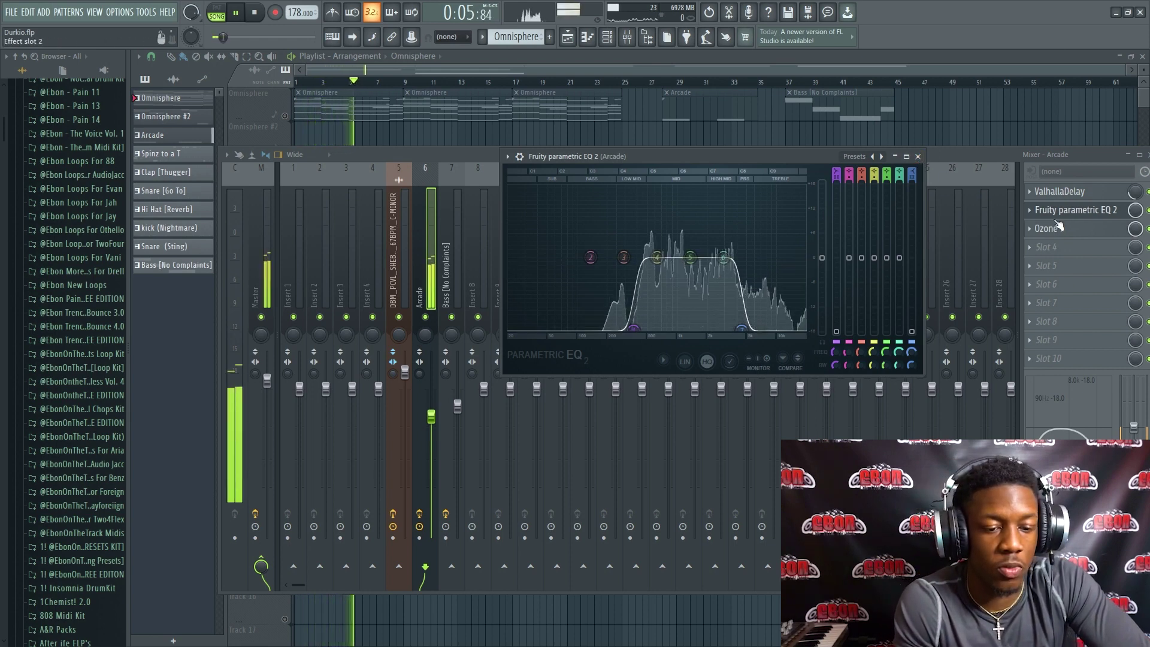
key("space")
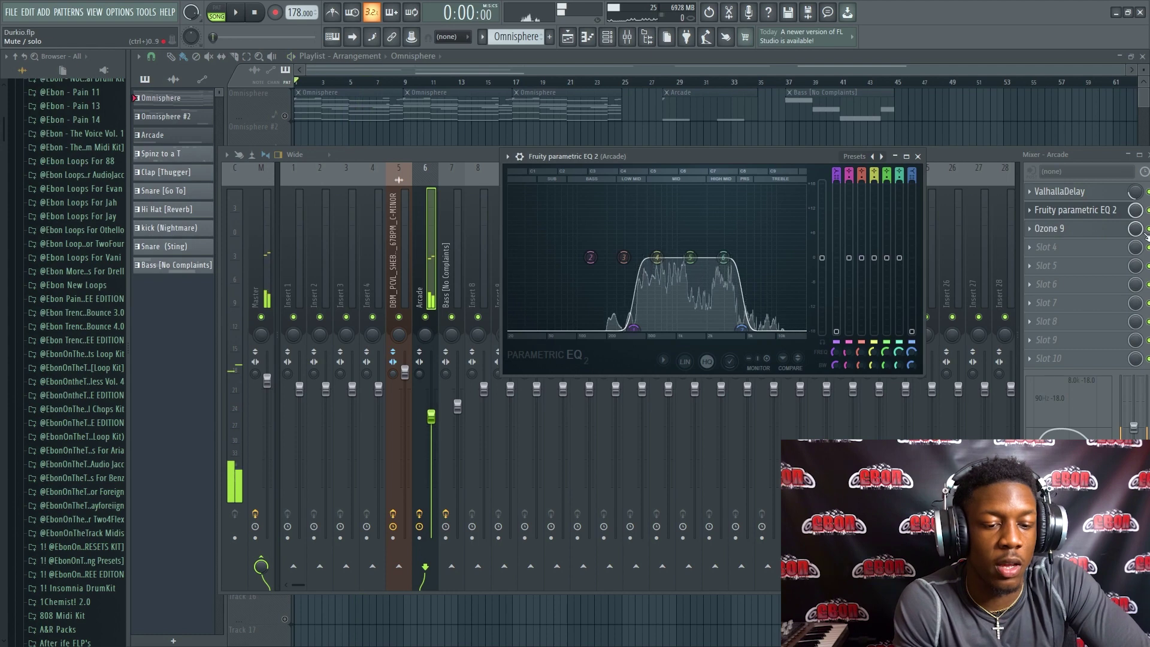
- Play Arcade briefly, then bring up the Ozone 9 effect in slot 3
key("space")
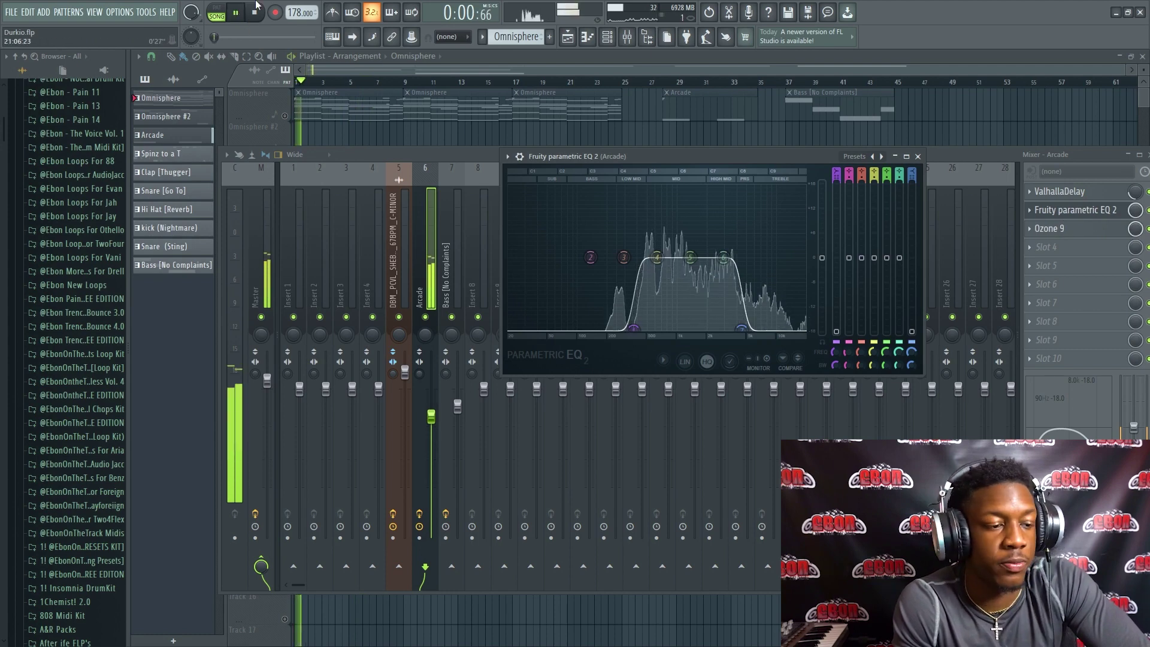
left_click(256, 7)
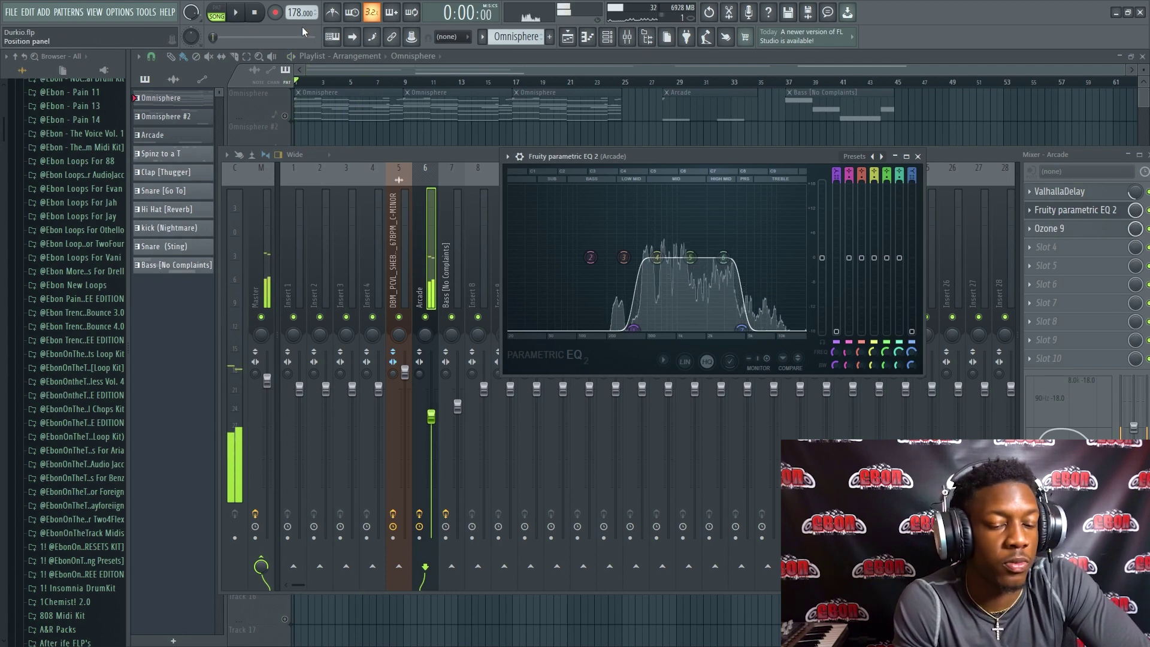
left_click(1063, 231)
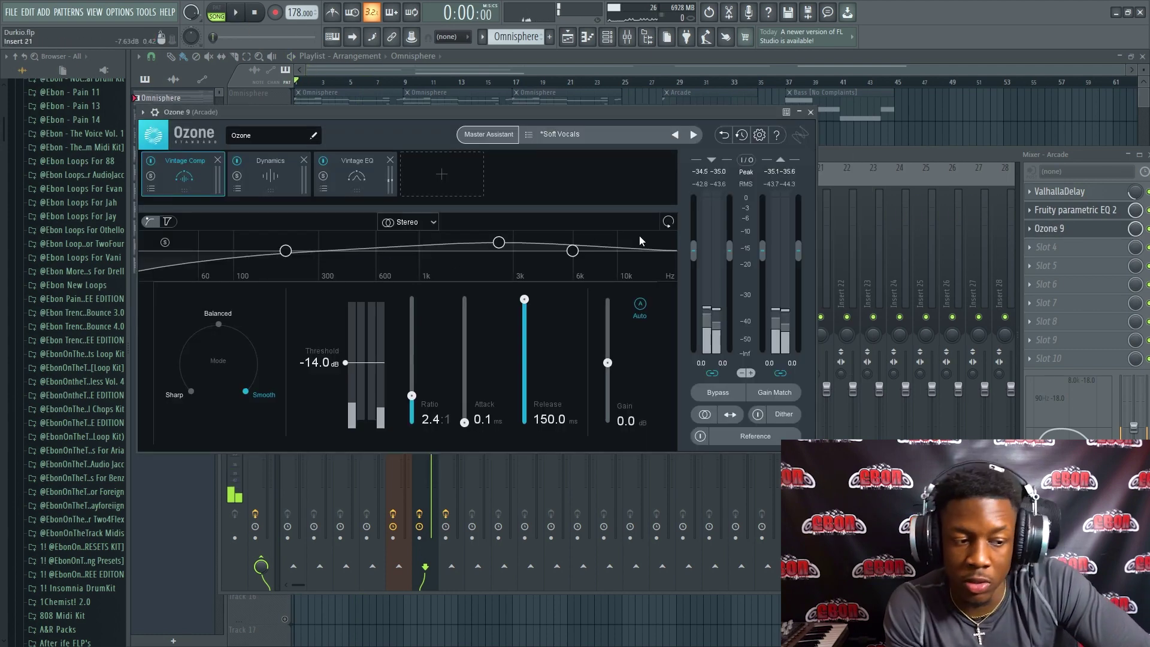
- Browse Ozone's preset list to the Soft Vocals preset
left_click(528, 137)
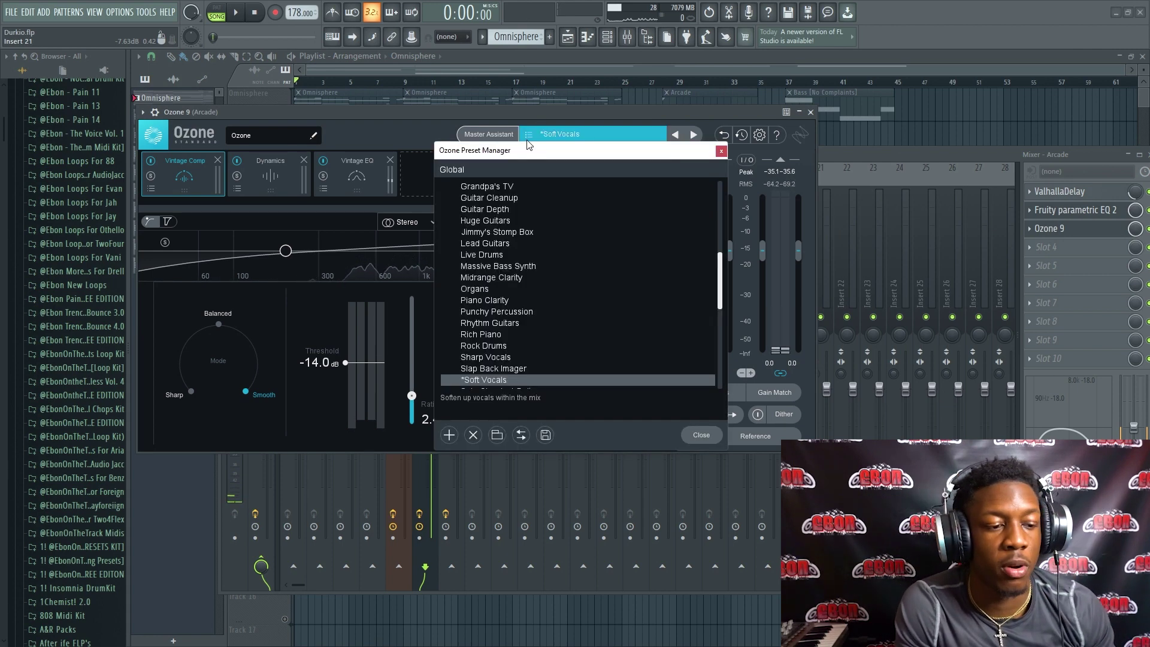
left_click(721, 150)
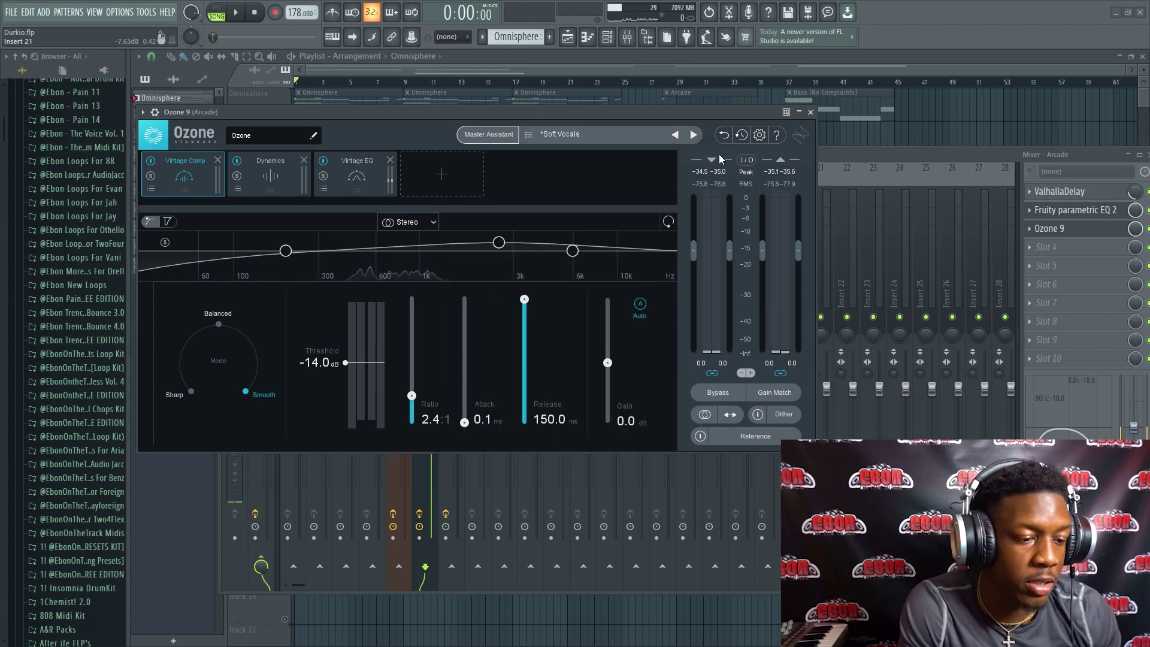
left_click(533, 141)
scroll(521, 291, "up", 10)
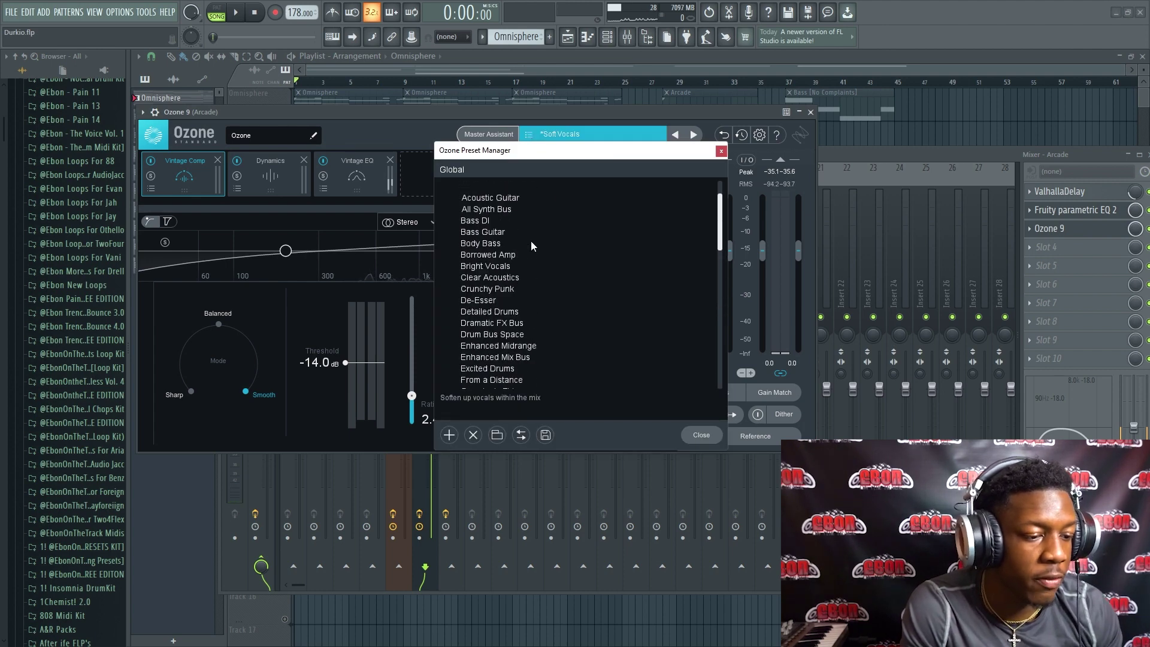
scroll(480, 232, "down", 10)
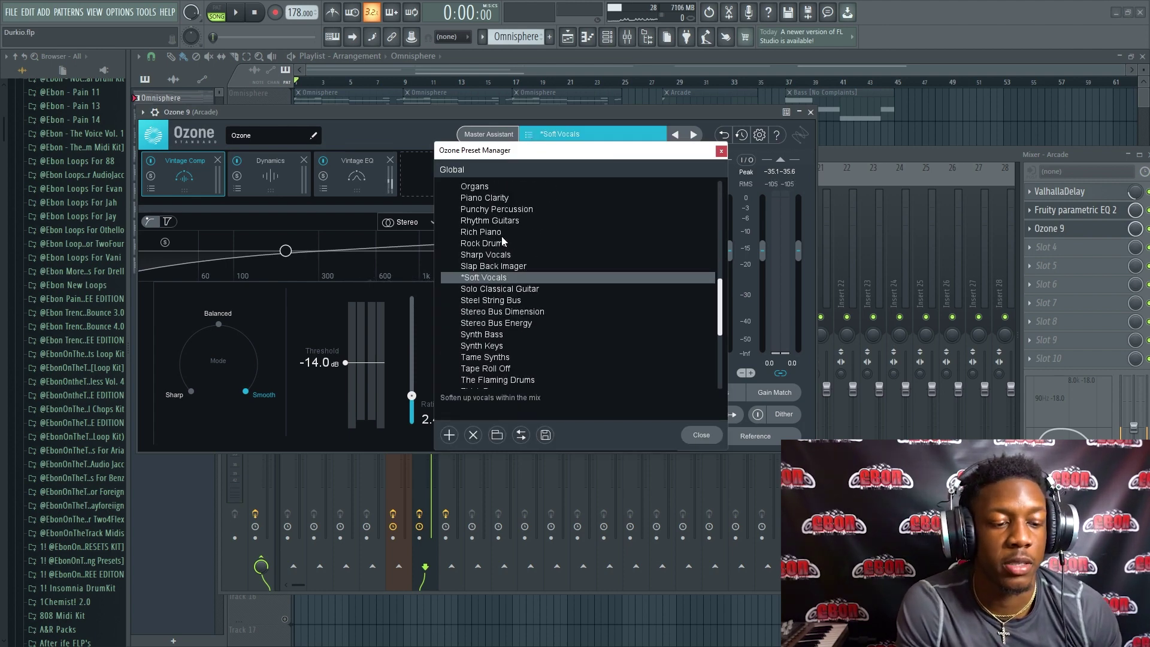
scroll(505, 240, "up", 3)
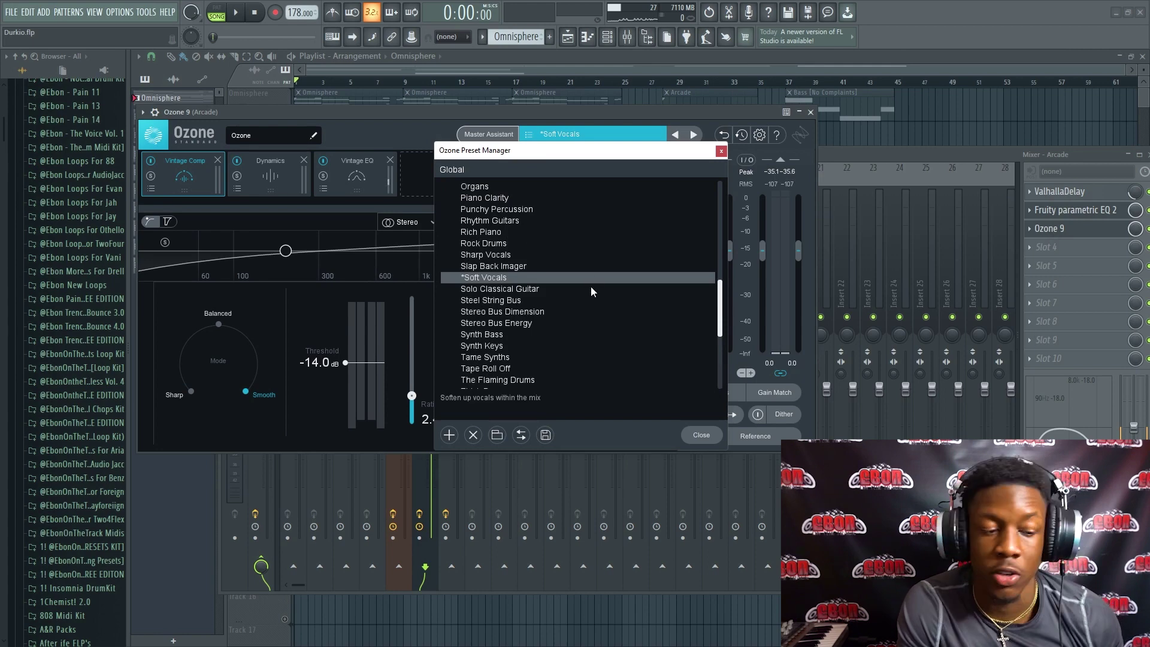
scroll(583, 293, "up", 3)
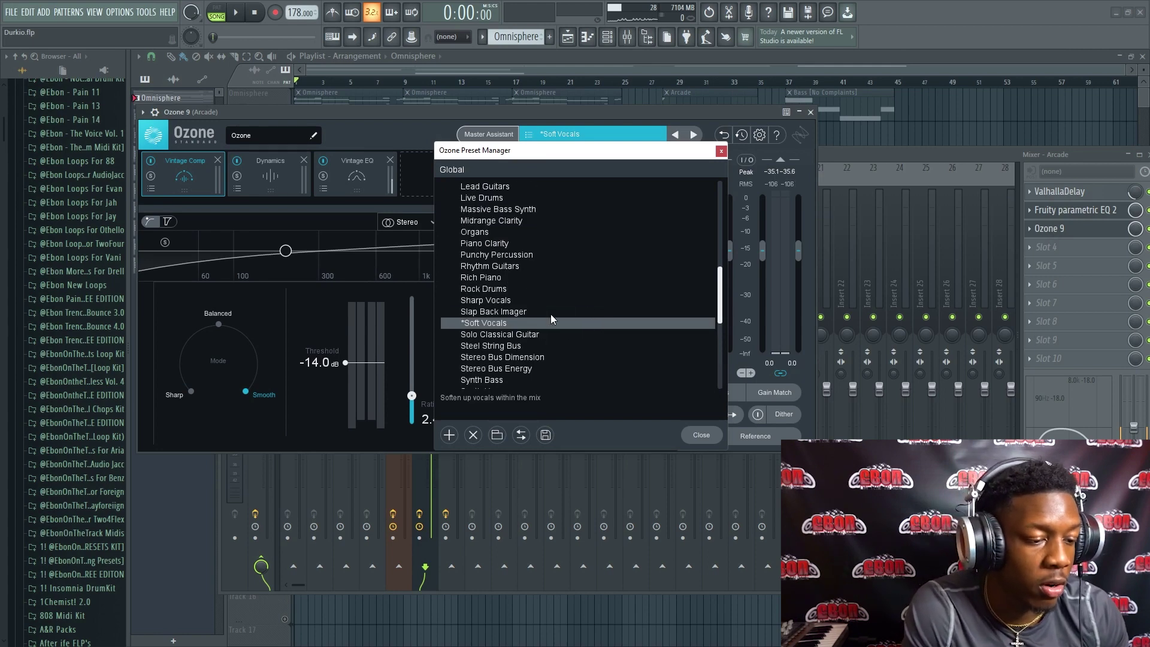
scroll(550, 314, "down", 2)
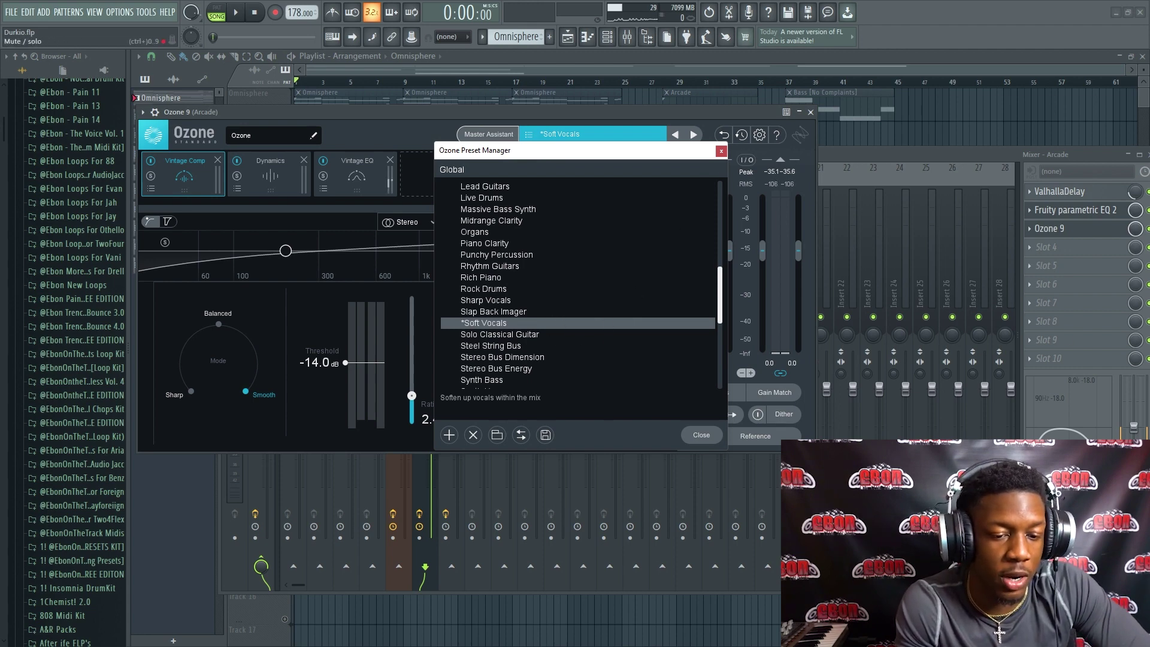
- Audition the Soft Vocals preset during playback, then close the Ozone preset list
left_click(1075, 228)
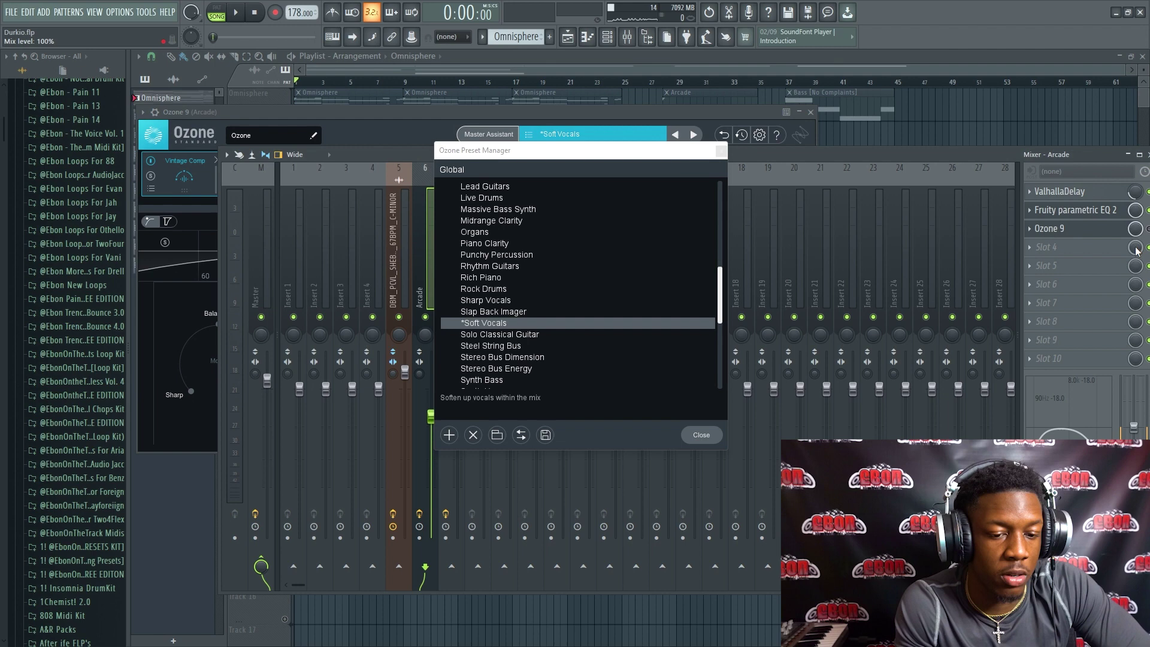
key("space")
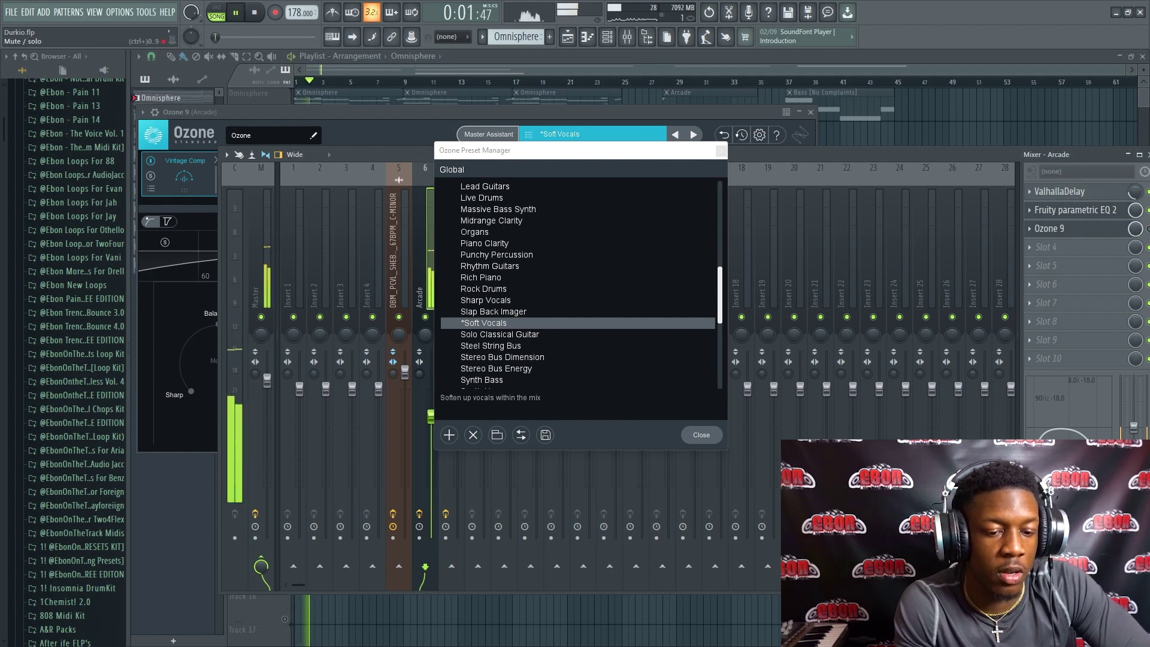
key("space")
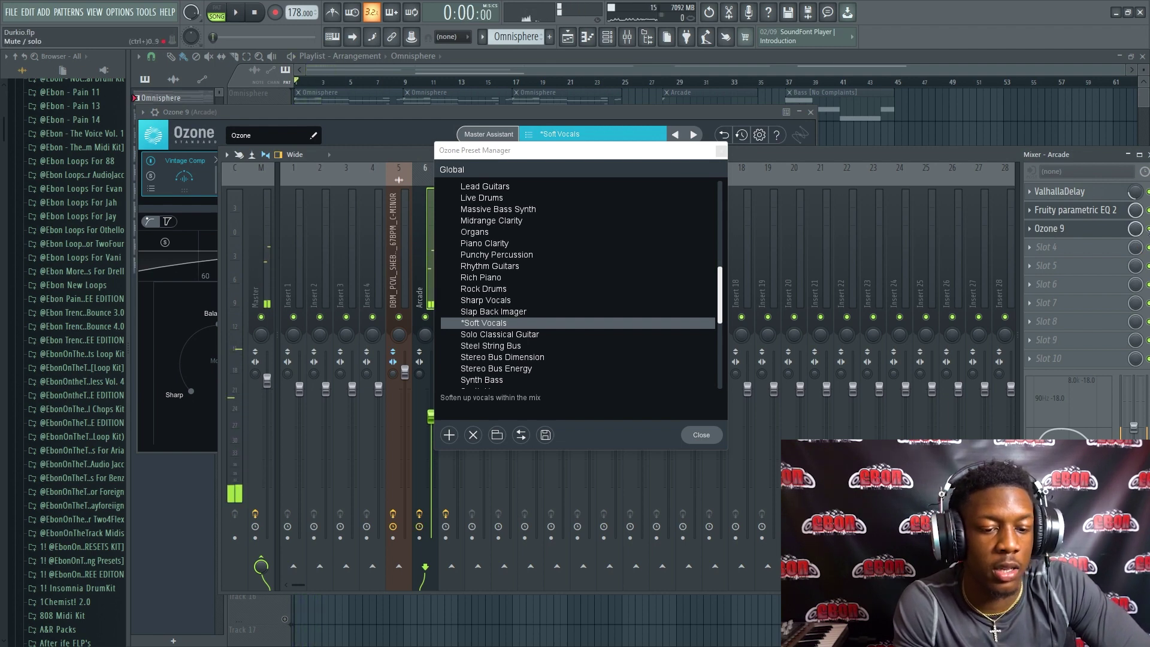
key("space")
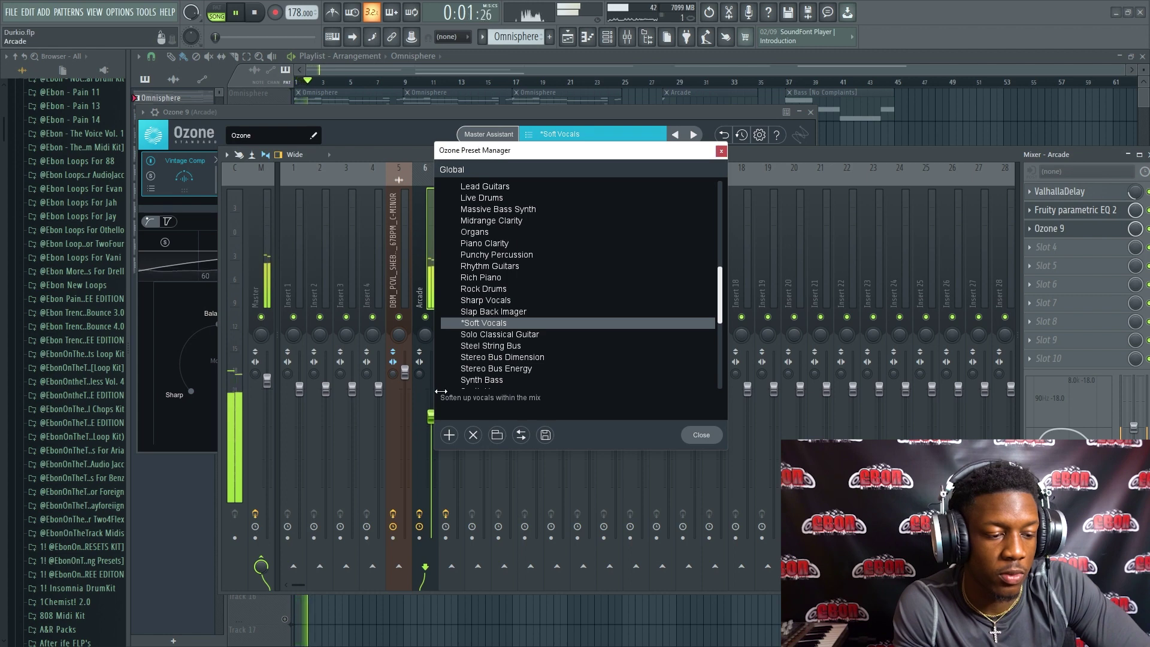
left_click(700, 436)
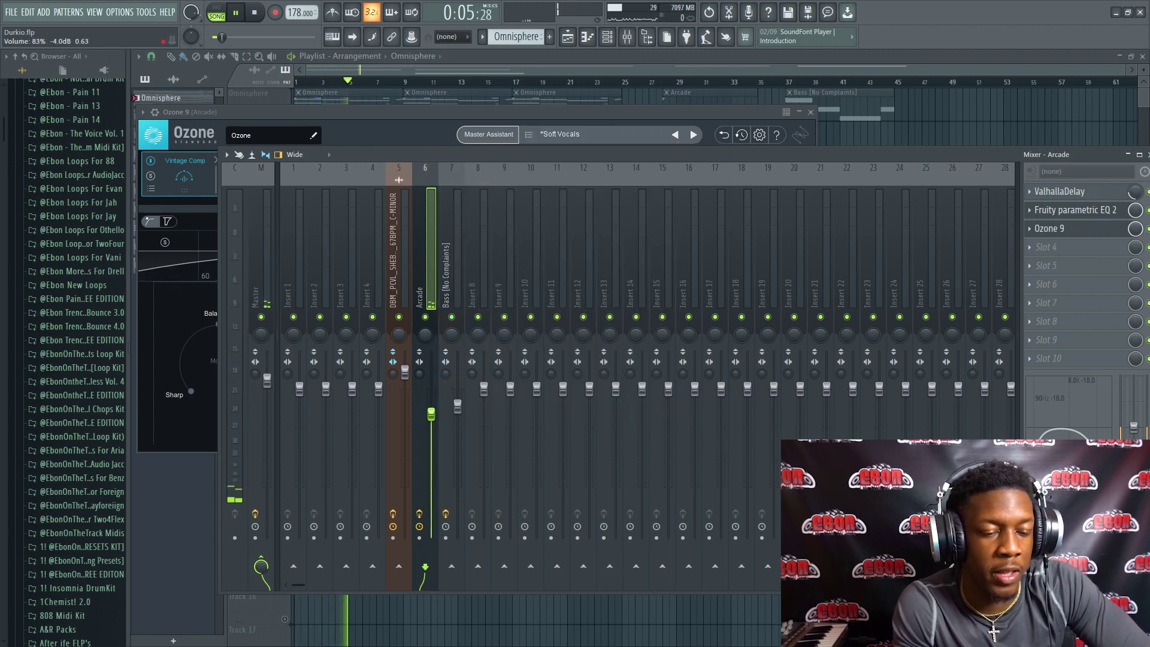
- Reopen and close Ozone 9, then check Arcade's EQ settings during brief playback
left_click(1060, 235)
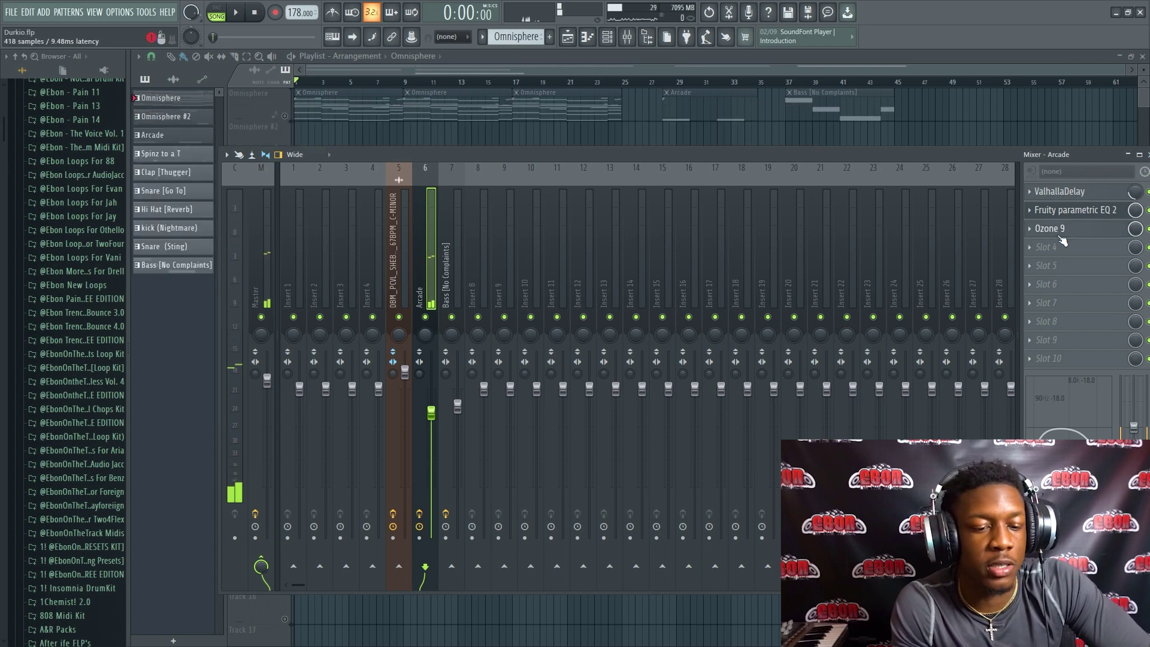
left_click(1060, 228)
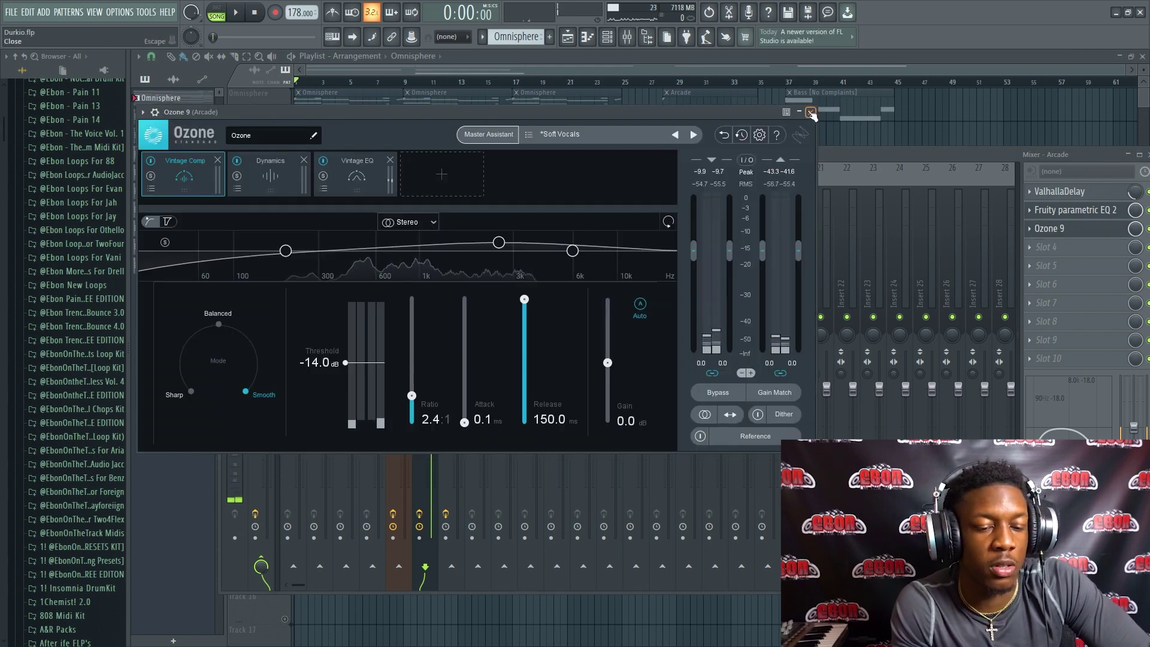
left_click(811, 114)
key("space")
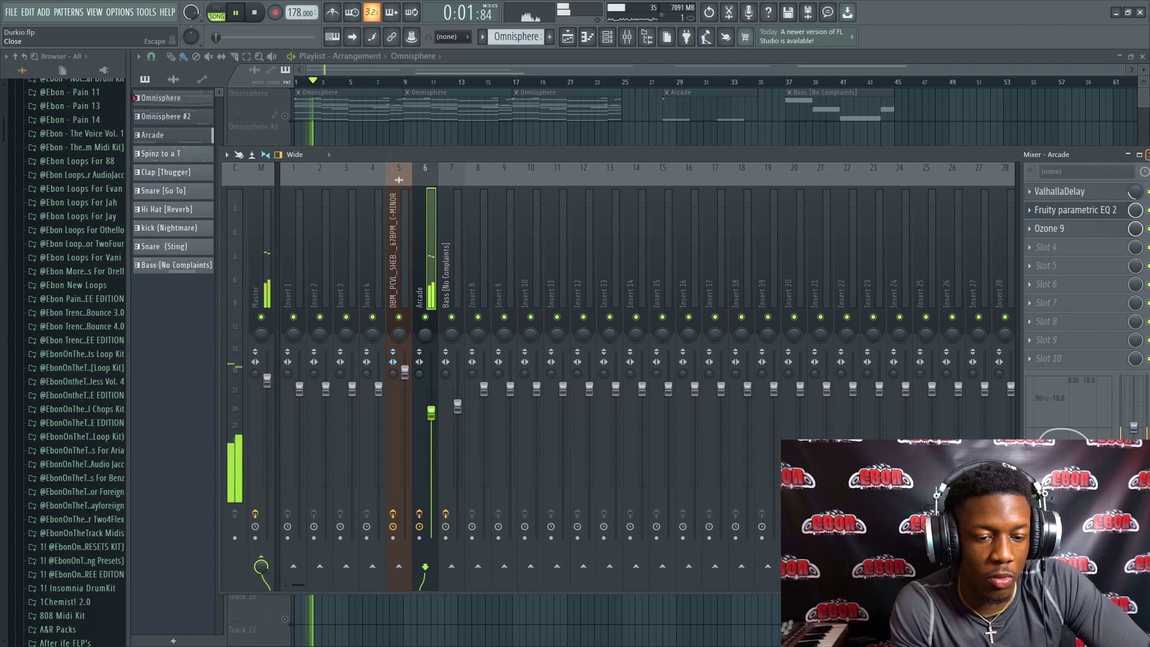
left_click(1044, 211)
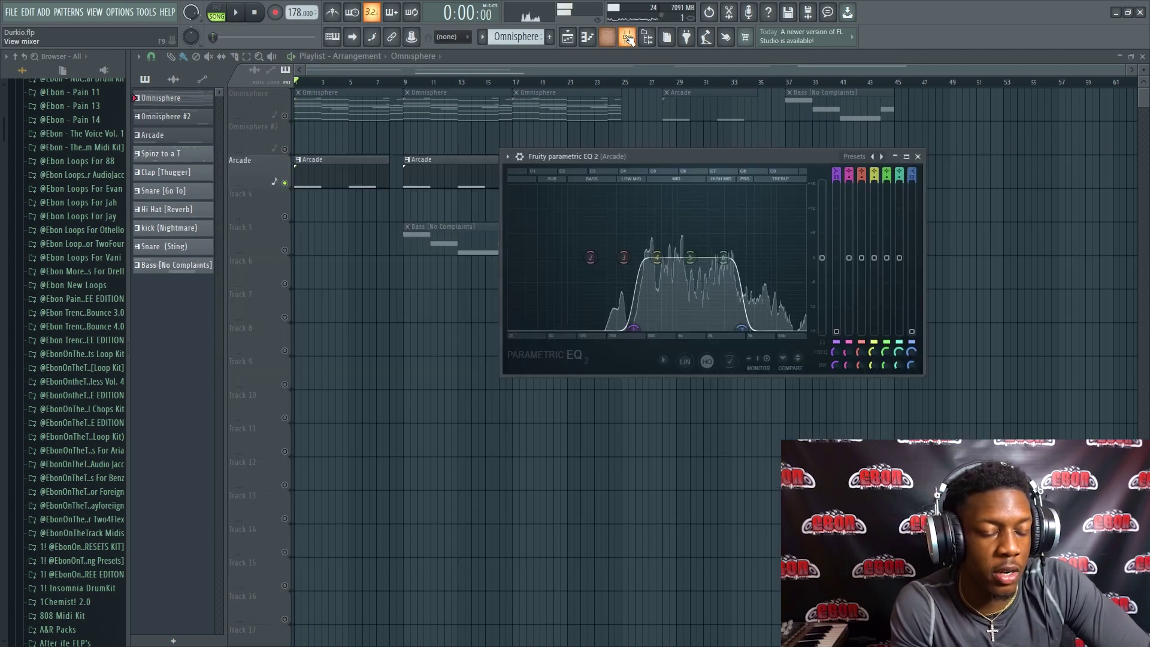
left_click(1043, 211)
key("space")
- Inspect ValhallaDelay, Fruity Parametric EQ 2 and Ozone 9 in turn, then hide the mixer
left_click(1049, 191)
left_click(1054, 211)
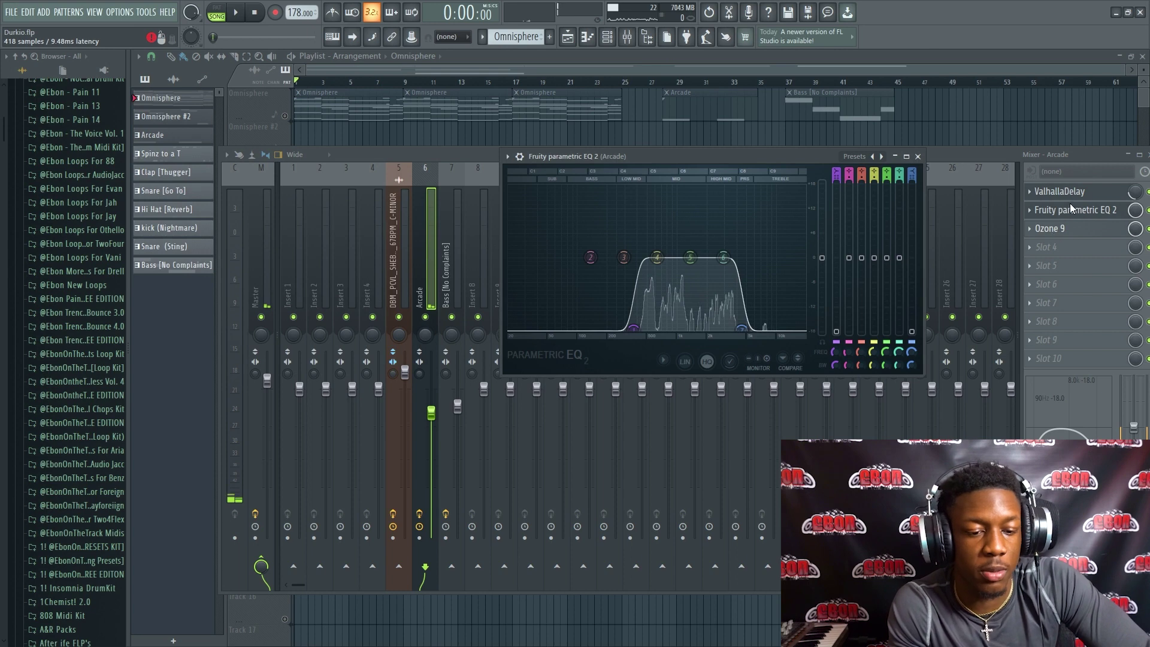
left_click(1049, 228)
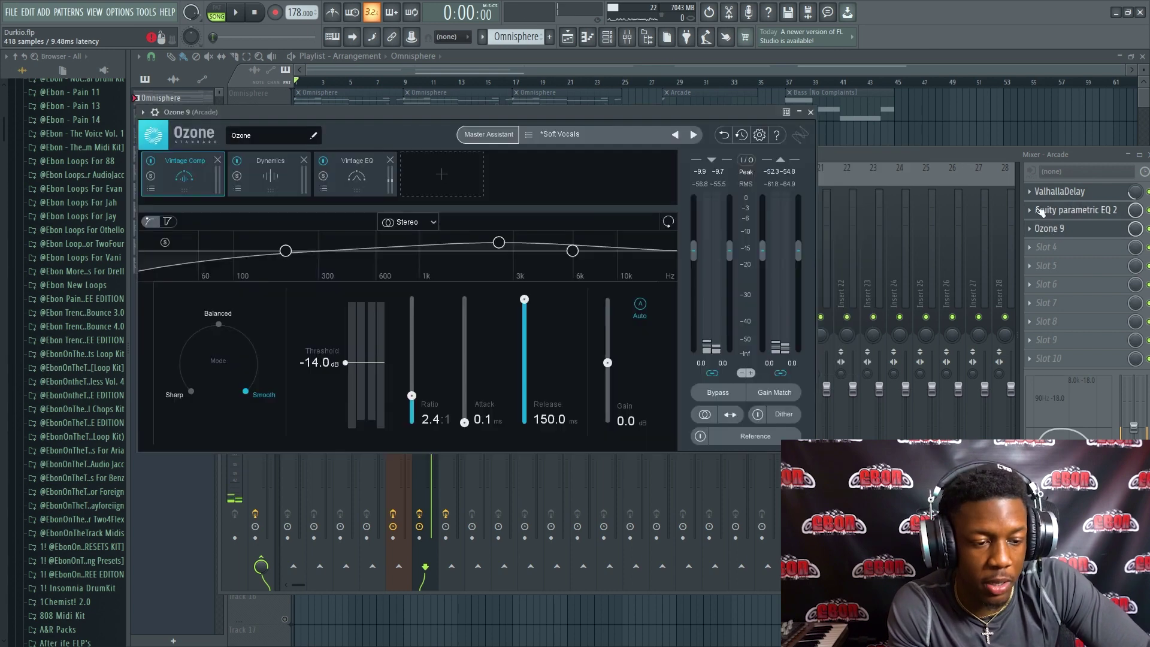
left_click(811, 112)
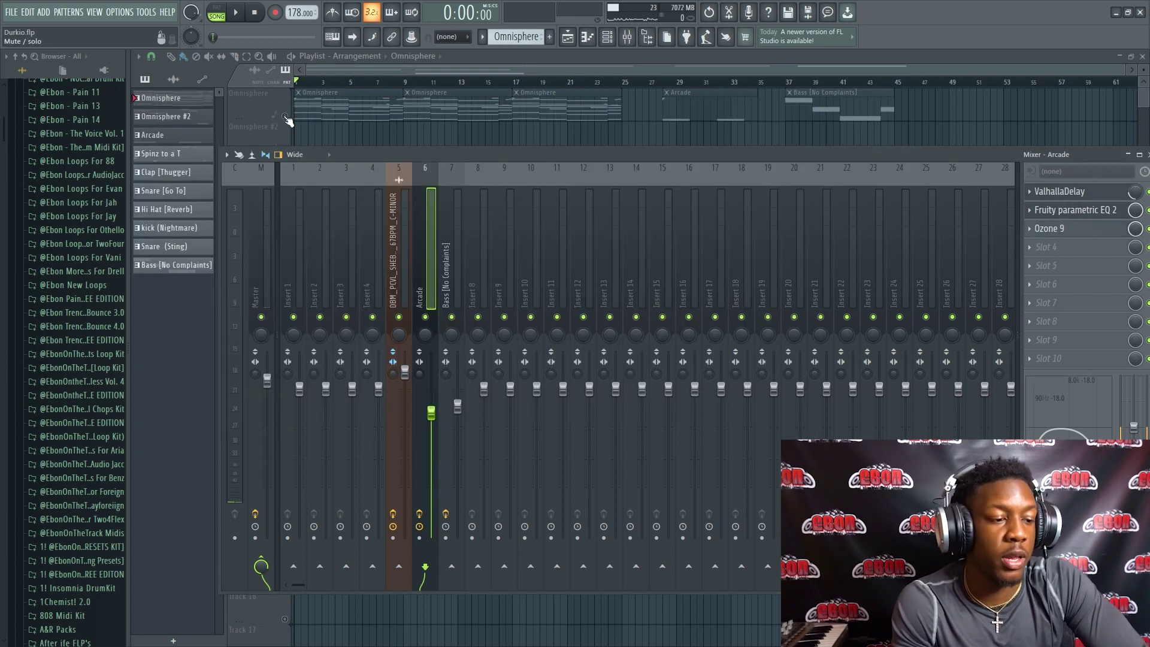
key("F9")
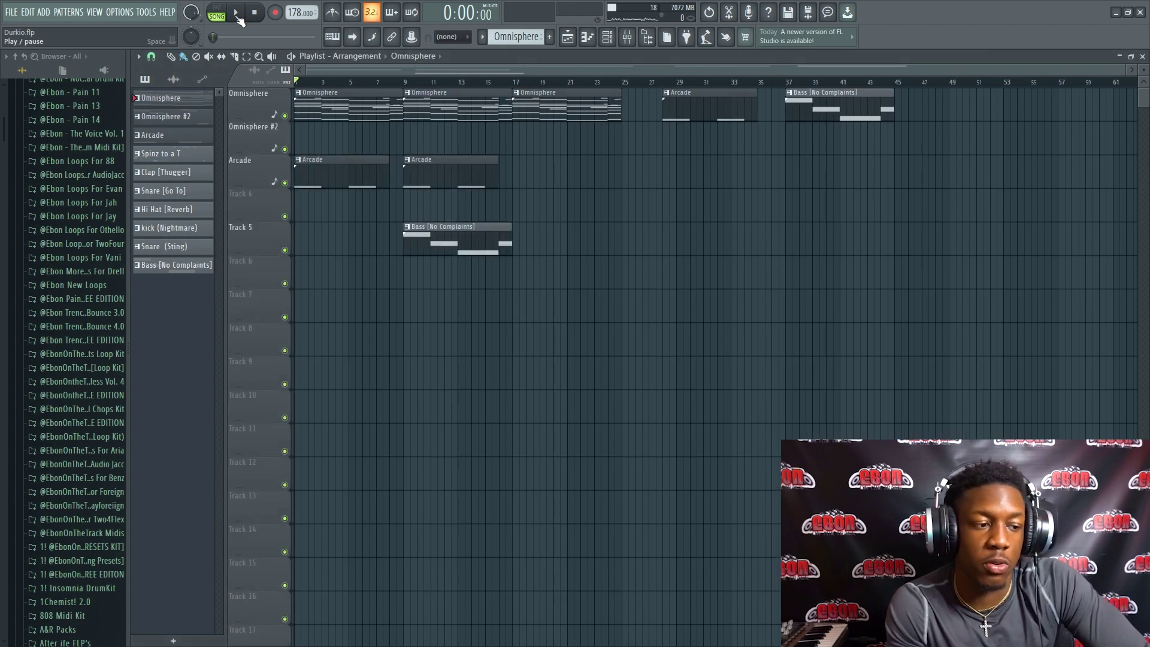
- Play the whole song from the start with the transport Play button
left_click(236, 13)
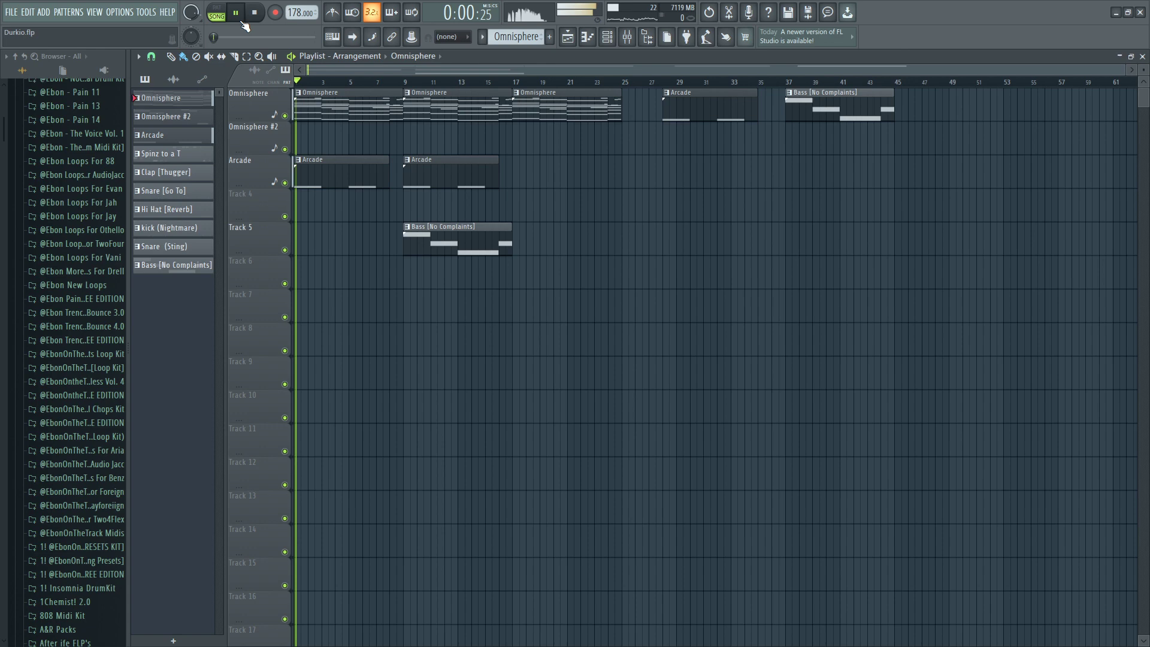